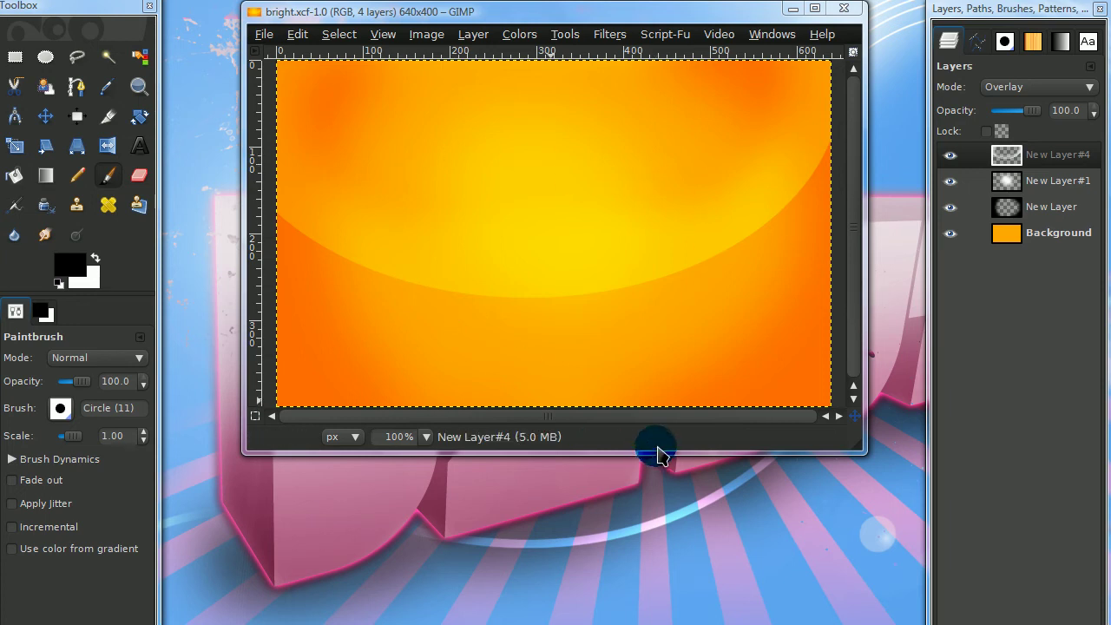
Step: Enlarge the bright.xcf window and start a new 640×400 image
{"action": "left_click_drag", "start_coordinate": [657, 451], "coordinate": [662, 480]}
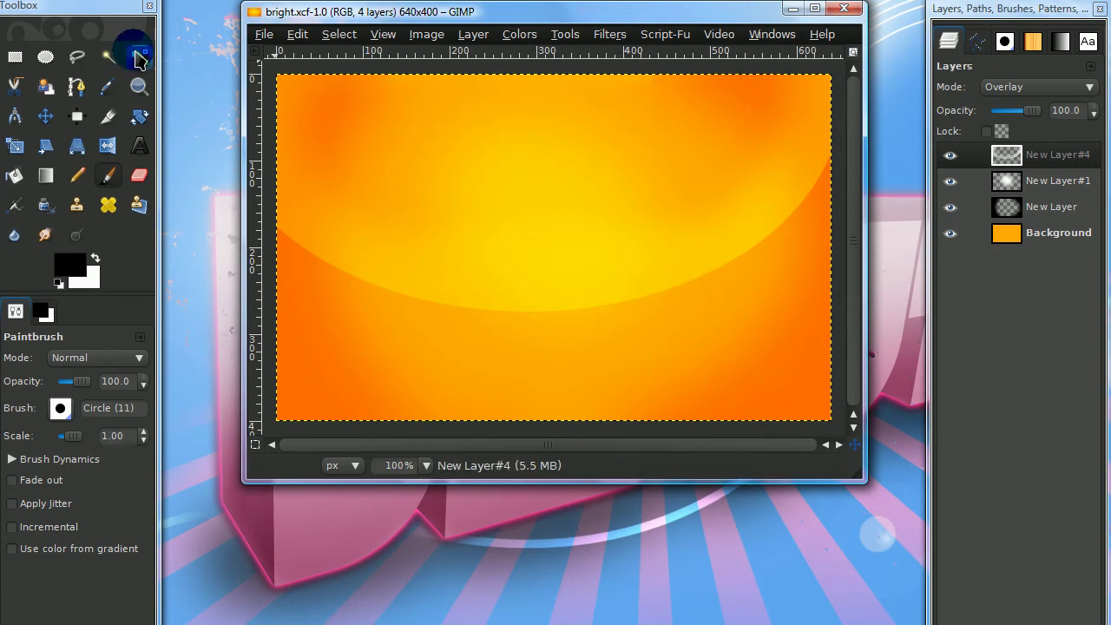
{"action": "left_click", "coordinate": [263, 34]}
Step: Create the blank 640×400 image, close bright.xcf and centre the new window
{"action": "left_click", "coordinate": [278, 52]}
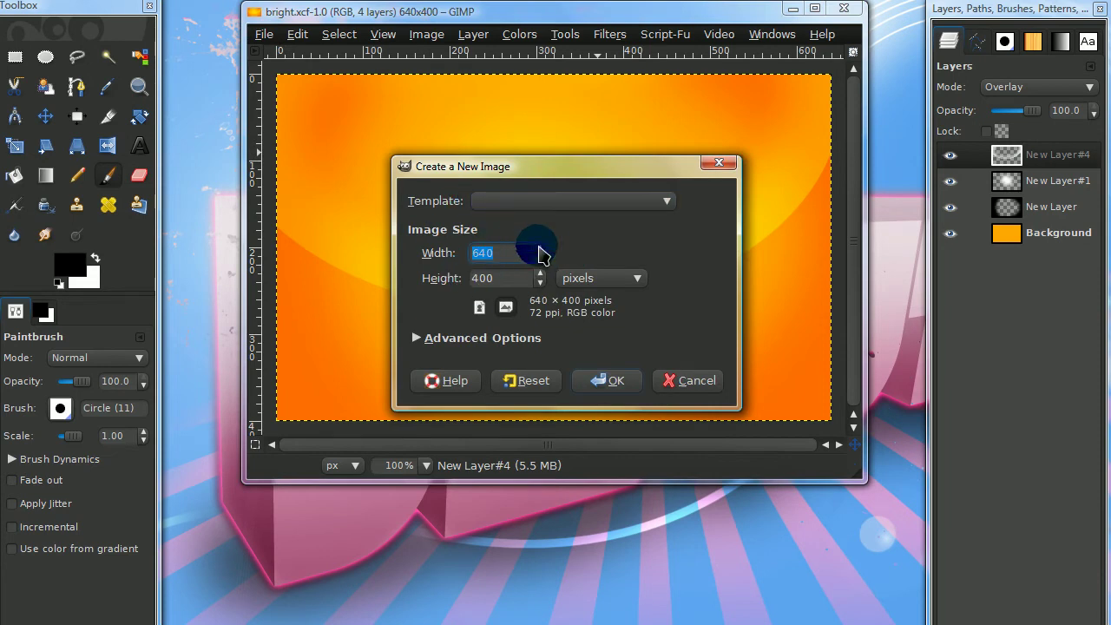
{"action": "left_click", "coordinate": [611, 381]}
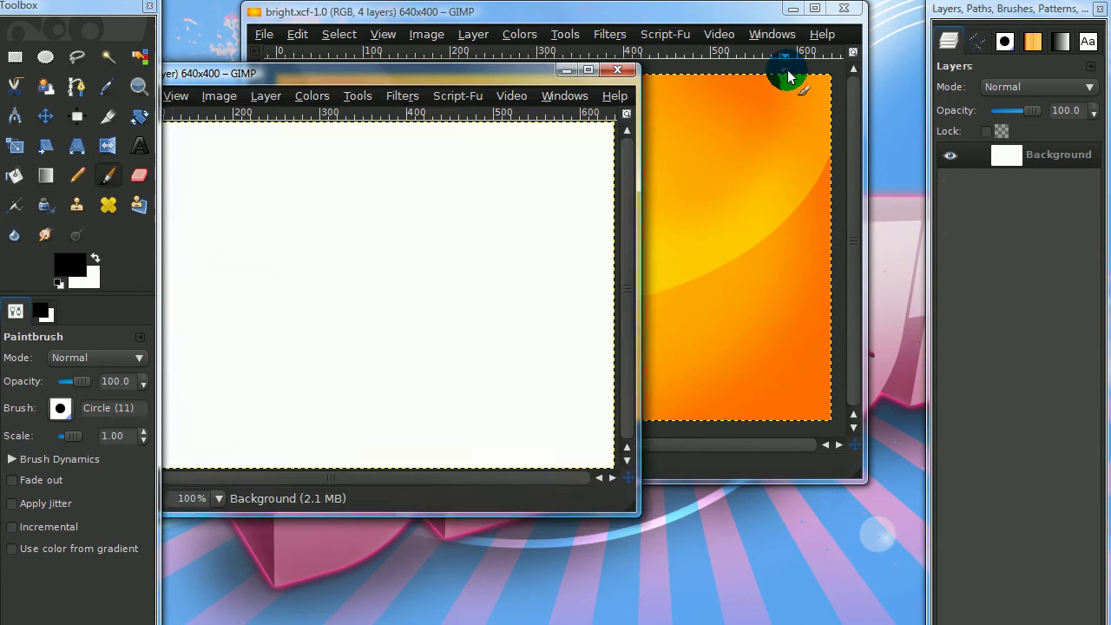
{"action": "left_click", "coordinate": [846, 7]}
{"action": "left_click_drag", "start_coordinate": [503, 76], "coordinate": [736, 41]}
Step: Bucket-fill the whole canvas with orange foreground colour ff5400
{"action": "left_click", "coordinate": [14, 176]}
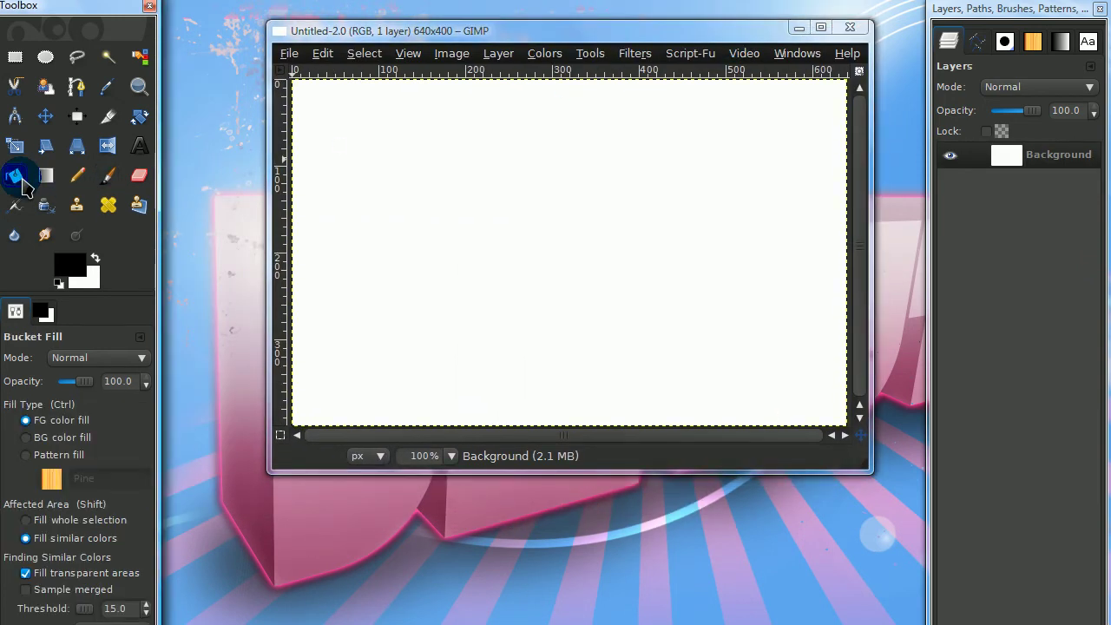
{"action": "left_click", "coordinate": [69, 264]}
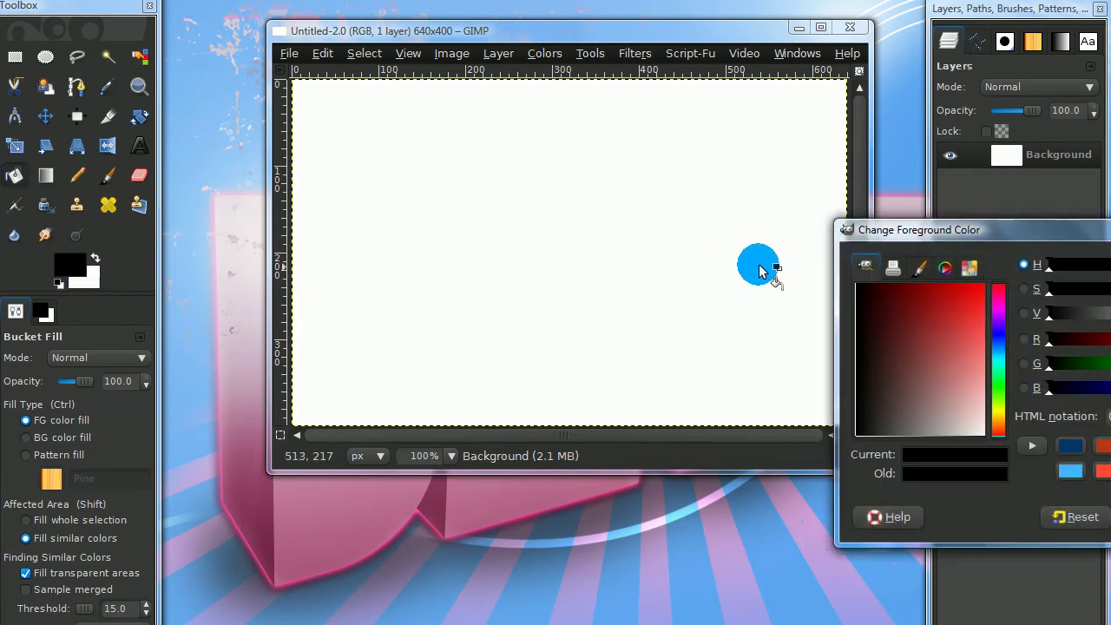
{"action": "left_click_drag", "start_coordinate": [873, 261], "coordinate": [419, 145]}
{"action": "left_click", "coordinate": [544, 313]}
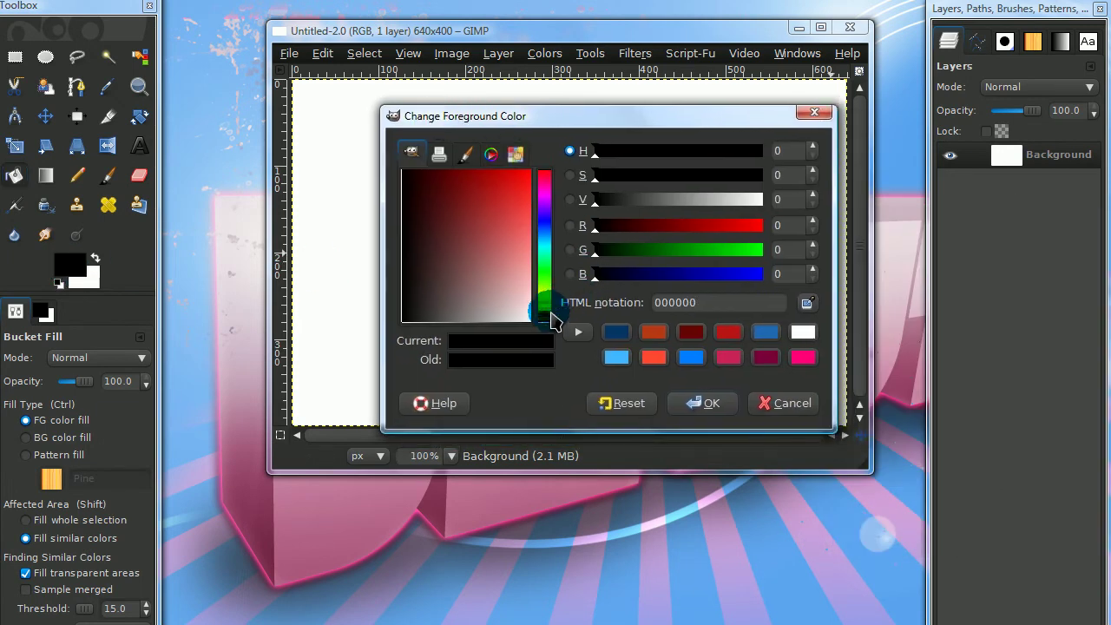
{"action": "left_click_drag", "start_coordinate": [547, 318], "coordinate": [547, 307]}
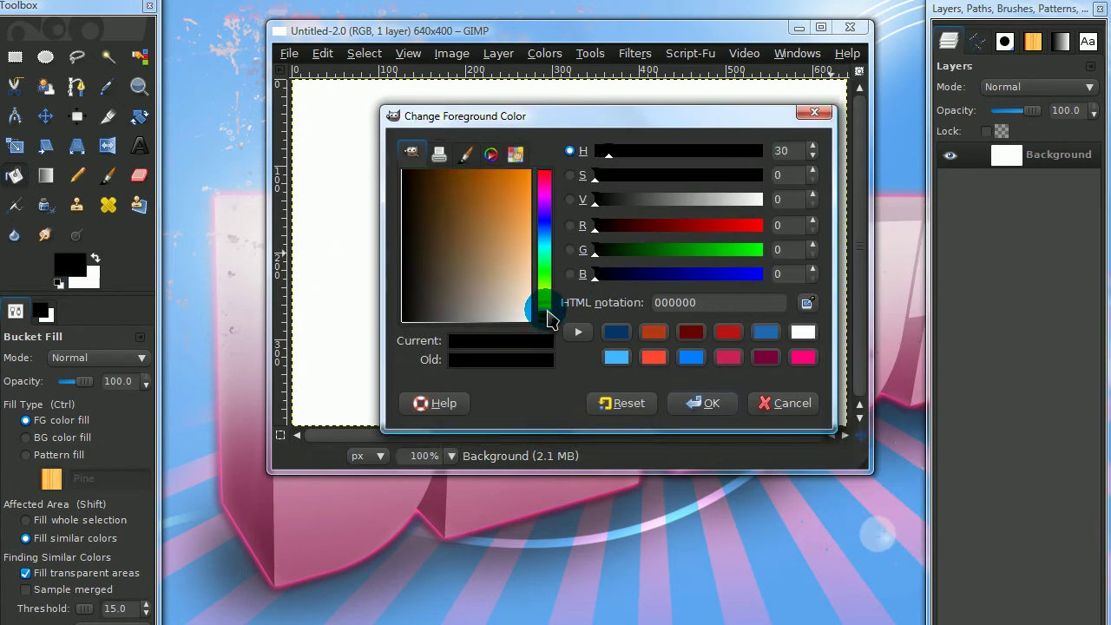
{"action": "left_click_drag", "start_coordinate": [501, 229], "coordinate": [565, 142]}
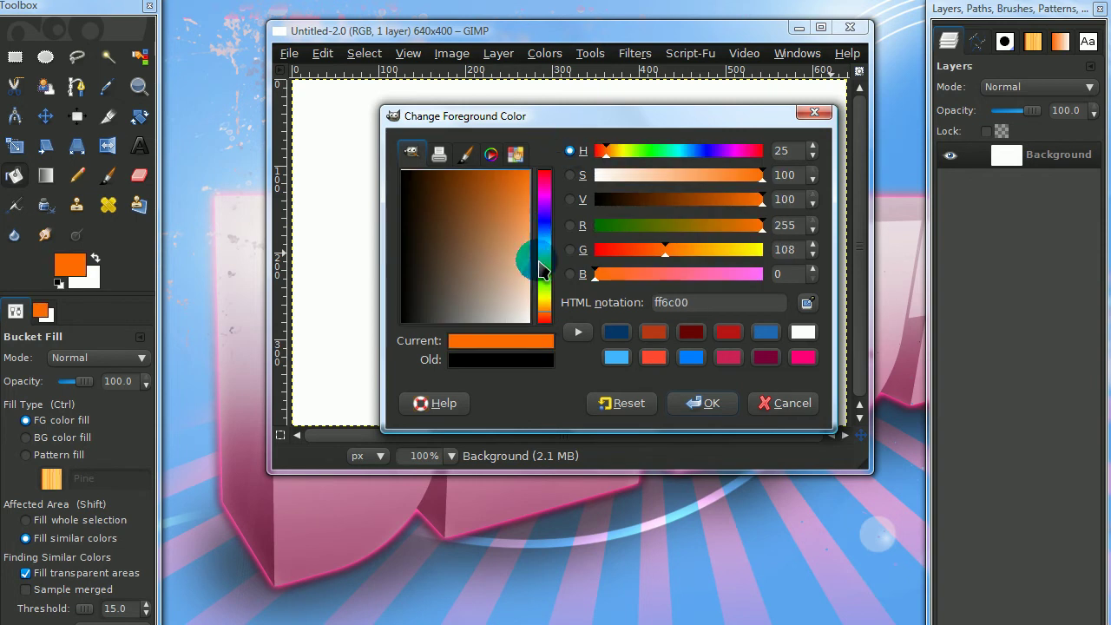
{"action": "left_click", "coordinate": [545, 315]}
{"action": "left_click", "coordinate": [702, 404]}
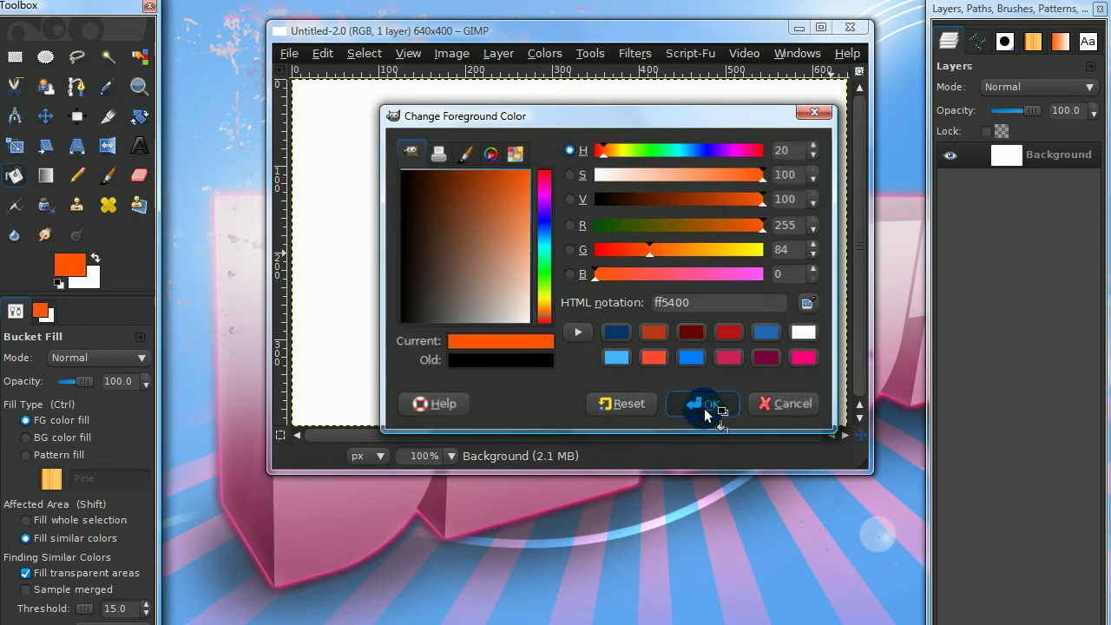
{"action": "left_click", "coordinate": [439, 204]}
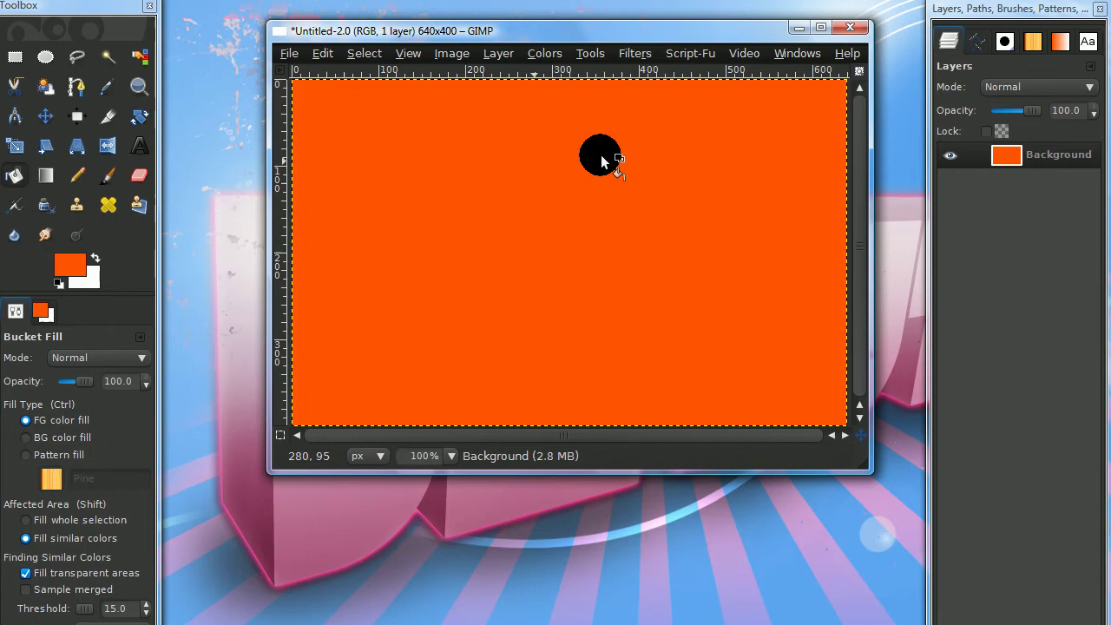
{"action": "mouse_move", "coordinate": [979, 8]}
{"action": "left_mouse_down"}
{"action": "mouse_move", "coordinate": [958, 0]}
{"action": "mouse_move", "coordinate": [975, 52]}
{"action": "mouse_move", "coordinate": [971, 11]}
{"action": "left_mouse_up"}
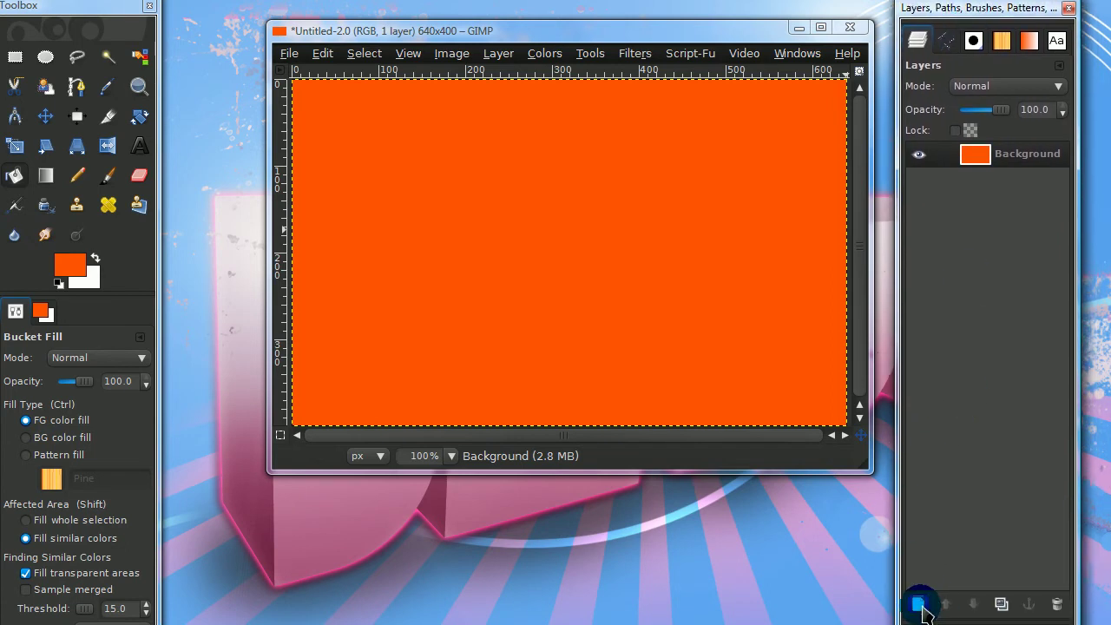
Step: Add a transparent New Layer and set the Paintbrush to the really fuzzy brush
{"action": "left_click", "coordinate": [918, 605]}
{"action": "left_click", "coordinate": [215, 388]}
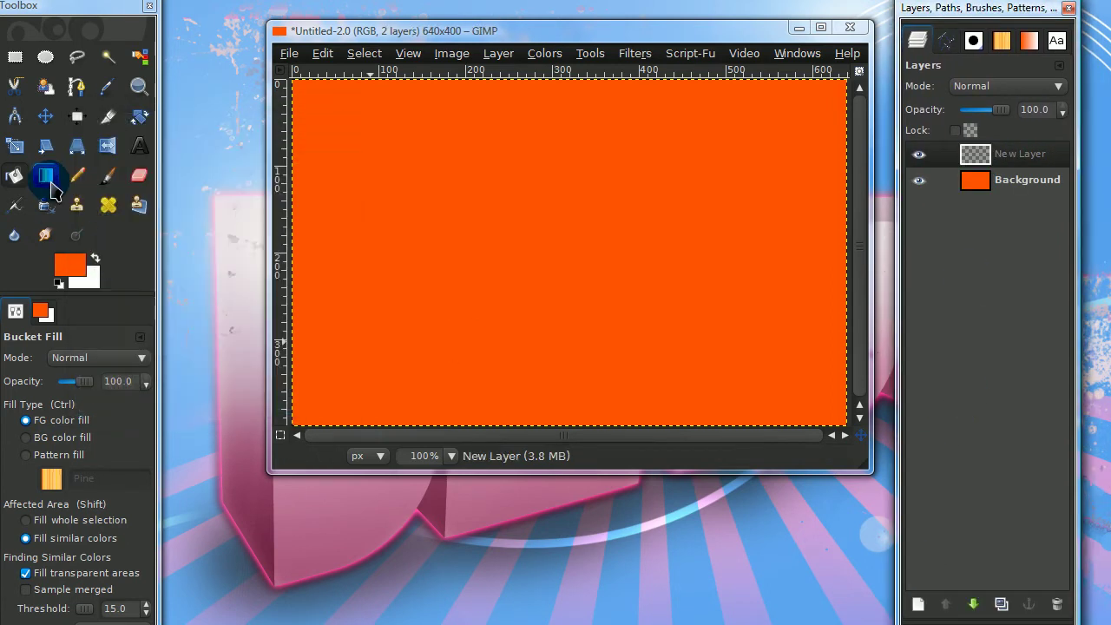
{"action": "left_click", "coordinate": [107, 175]}
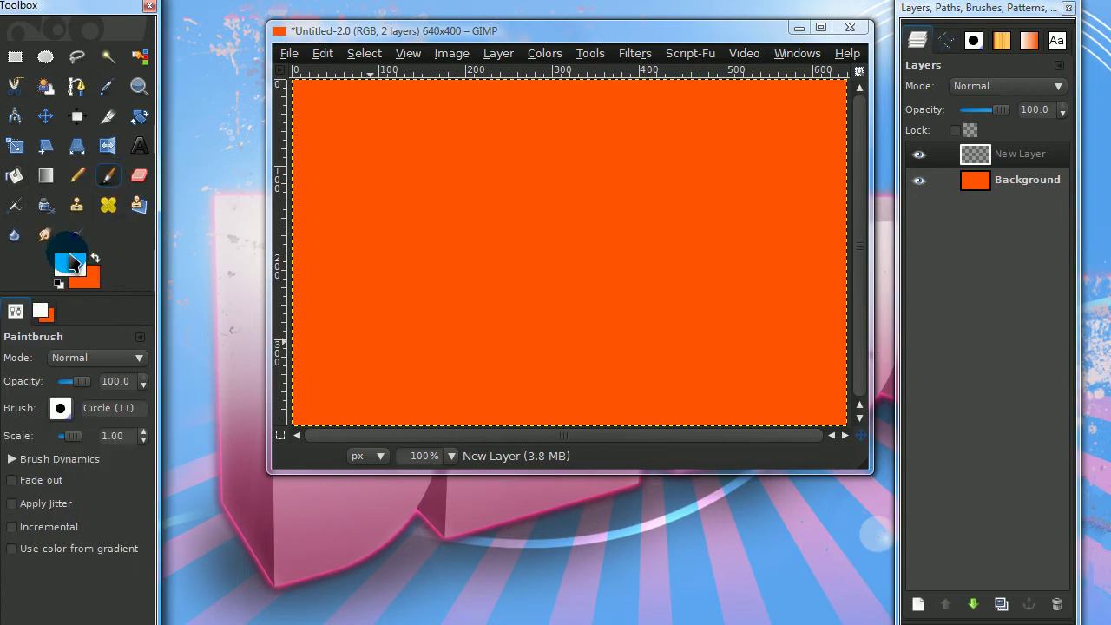
{"action": "left_click", "coordinate": [60, 408]}
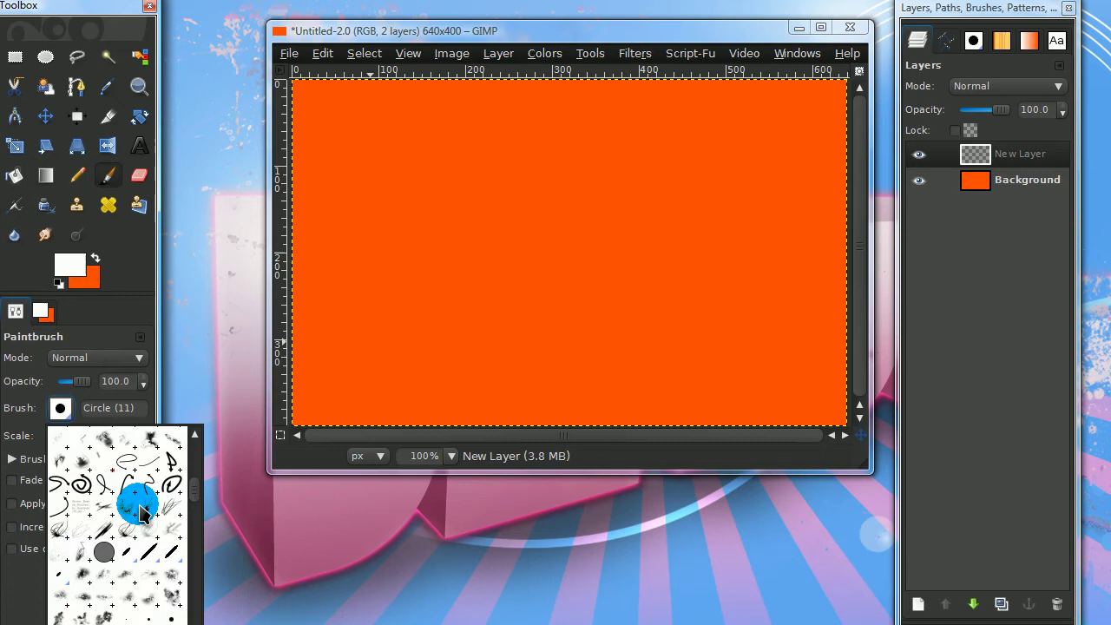
{"action": "scroll", "coordinate": [142, 512], "scroll_direction": "up", "scroll_amount": 5}
{"action": "left_click", "coordinate": [135, 447]}
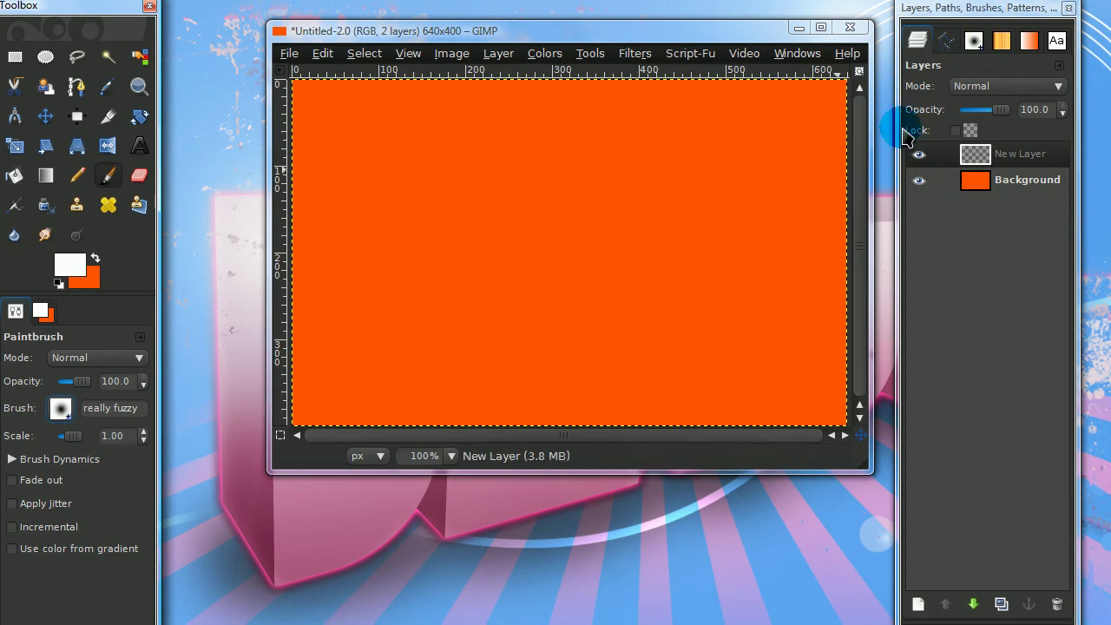
{"action": "left_click", "coordinate": [973, 41]}
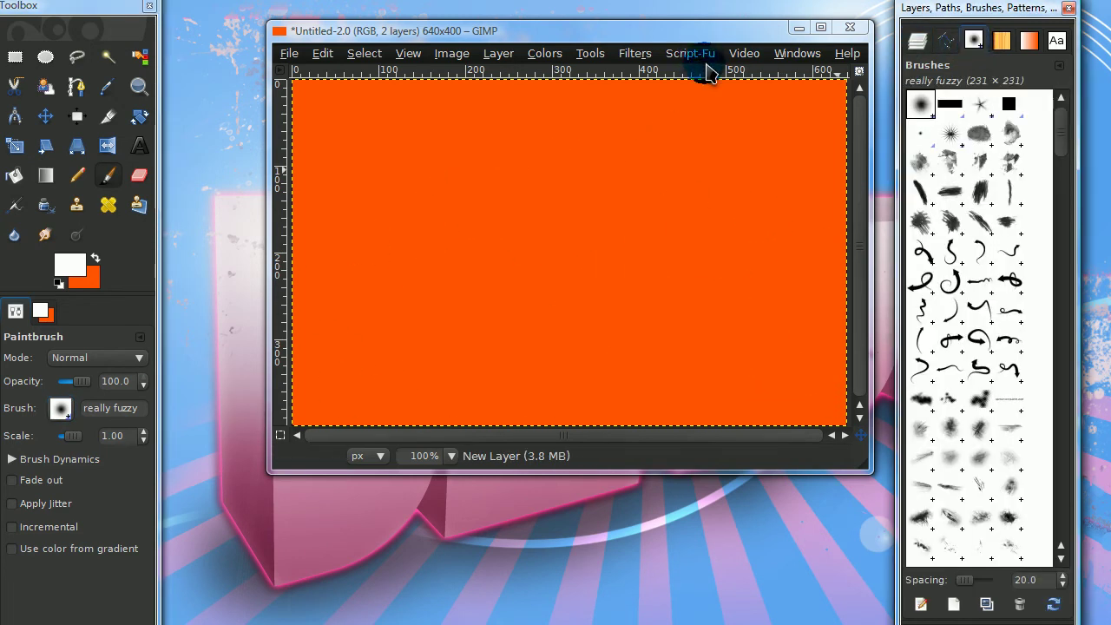
{"action": "left_click", "coordinate": [797, 54]}
Step: Create a custom brush with a larger radius and slightly softer edges
{"action": "mouse_move", "coordinate": [802, 91]}
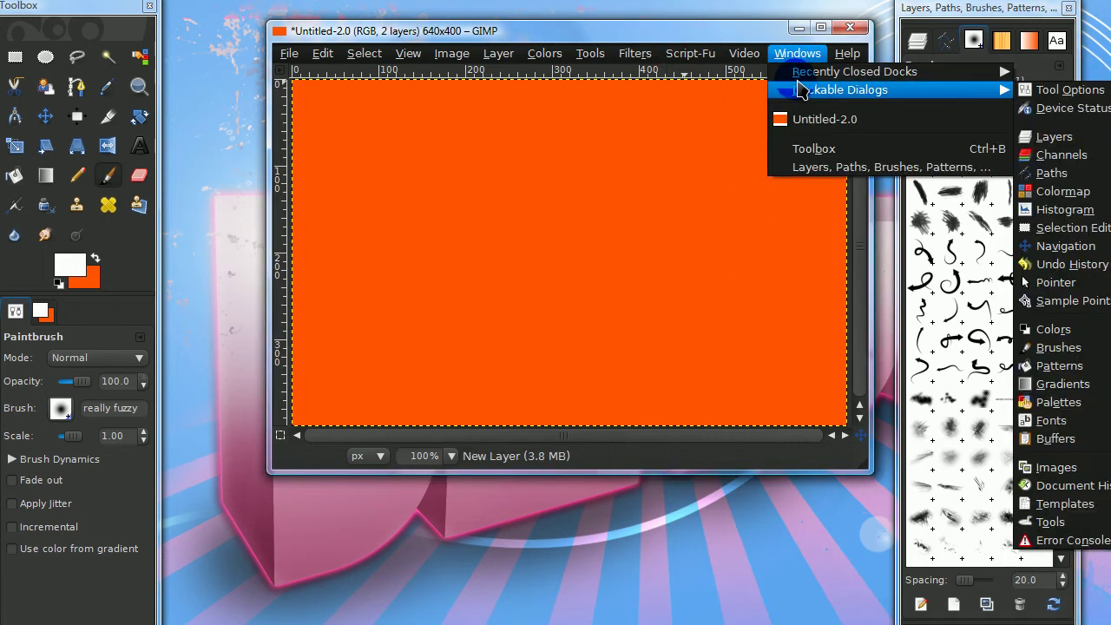
{"action": "mouse_move", "coordinate": [788, 66]}
{"action": "left_click", "coordinate": [764, 34]}
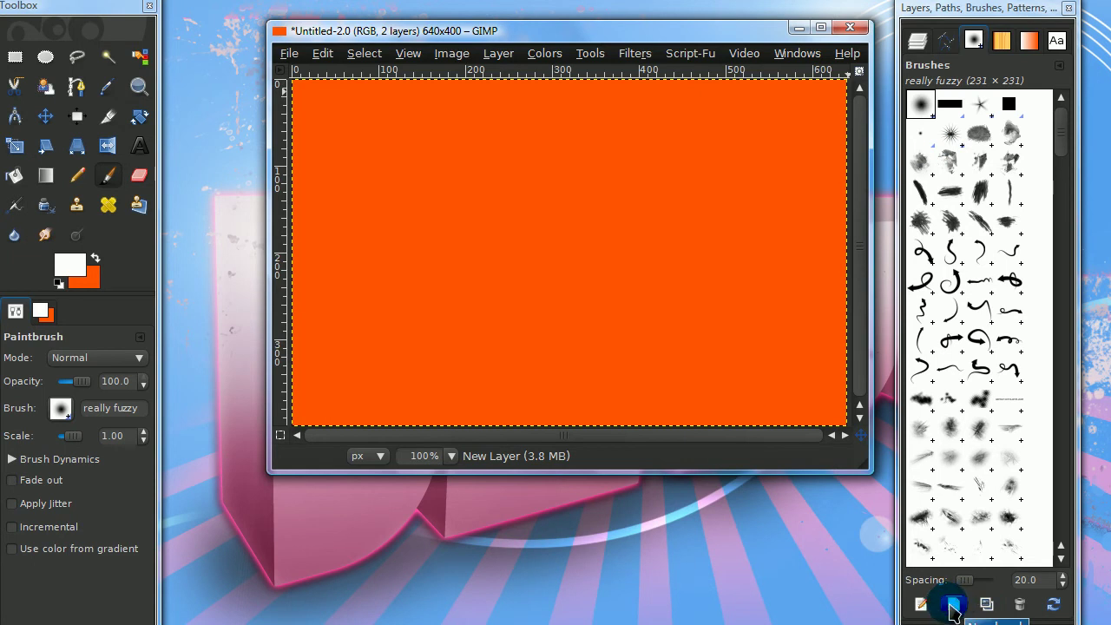
{"action": "left_click", "coordinate": [953, 605]}
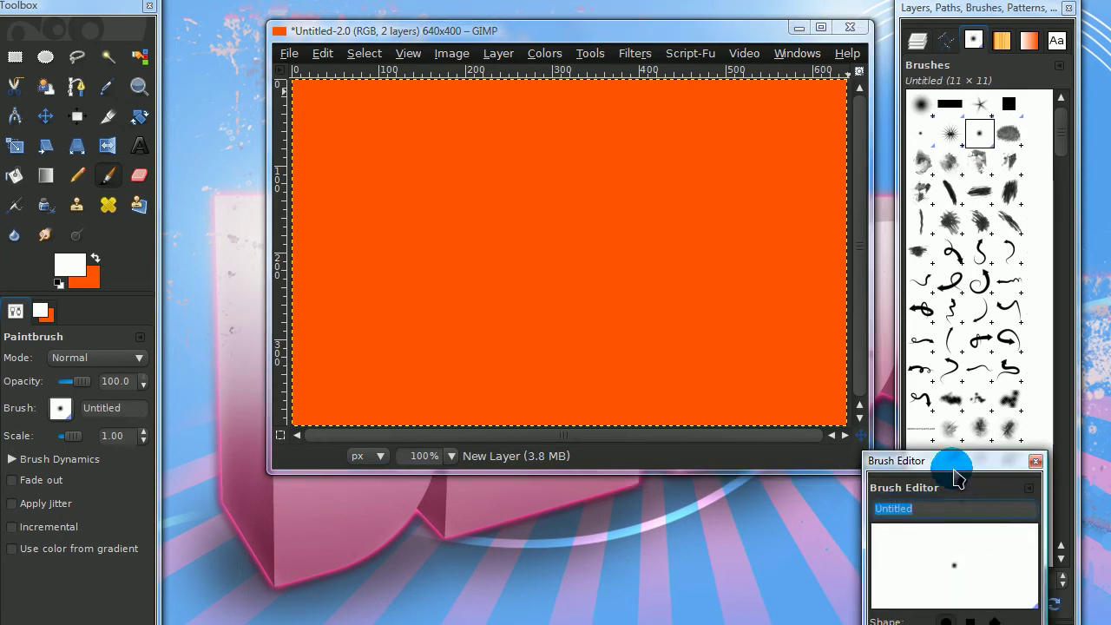
{"action": "mouse_move", "coordinate": [975, 459]}
{"action": "left_mouse_down"}
{"action": "mouse_move", "coordinate": [790, 276]}
{"action": "mouse_move", "coordinate": [698, 105]}
{"action": "left_mouse_up"}
{"action": "left_click_drag", "start_coordinate": [719, 297], "coordinate": [738, 303]}
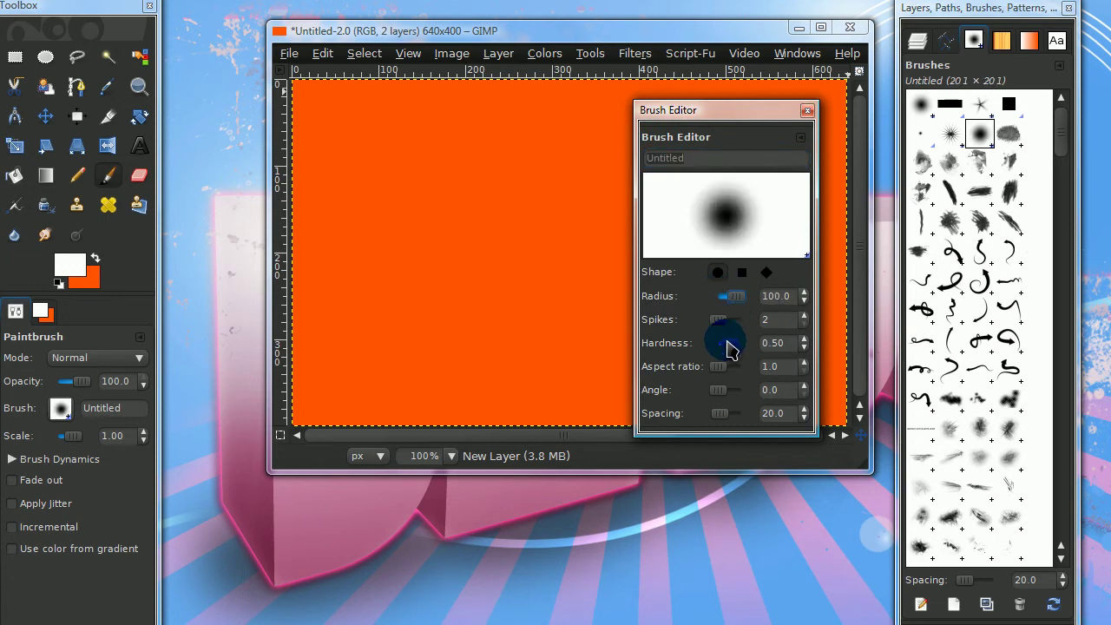
{"action": "left_click_drag", "start_coordinate": [729, 344], "coordinate": [727, 344]}
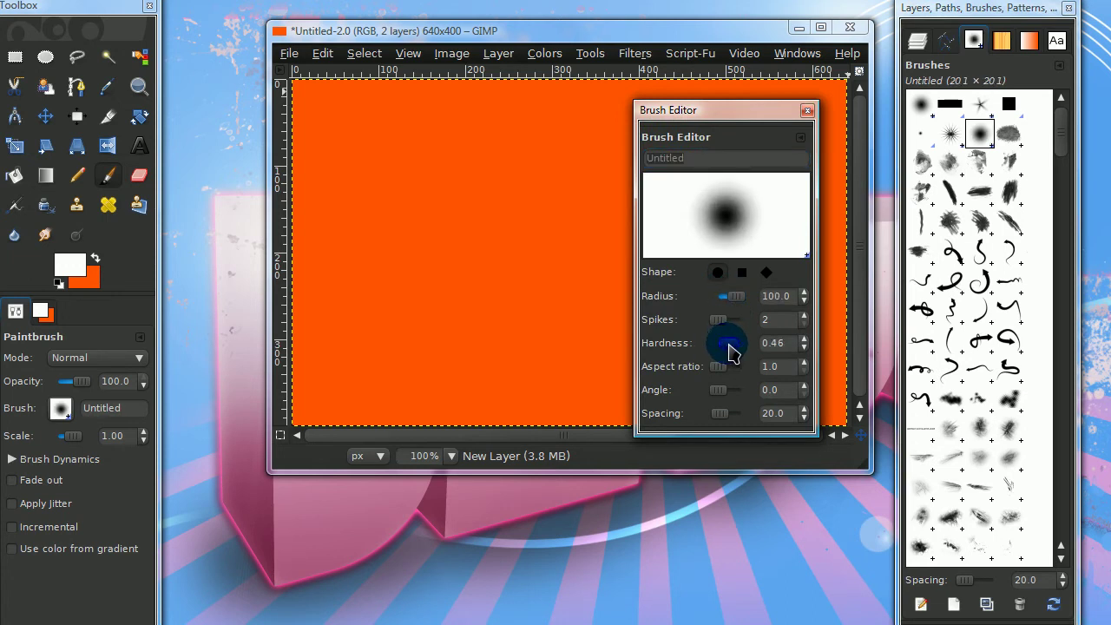
{"action": "left_click", "coordinate": [807, 110]}
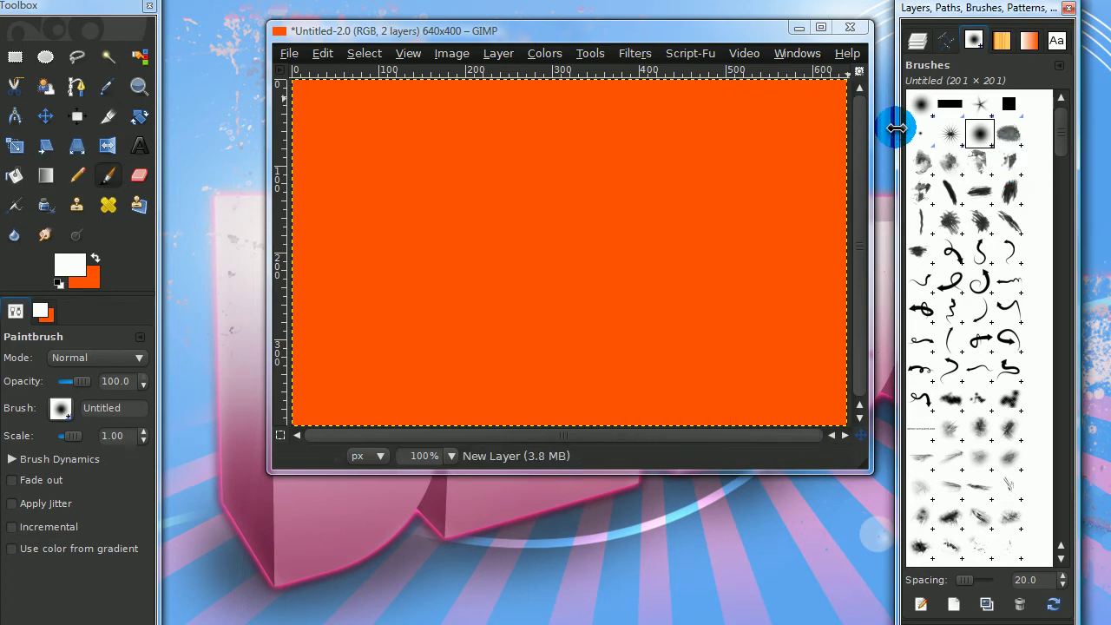
Step: Delete the unwanted Untitled custom brush and return to the Layers list
{"action": "right_click", "coordinate": [976, 127]}
{"action": "left_click", "coordinate": [1020, 246]}
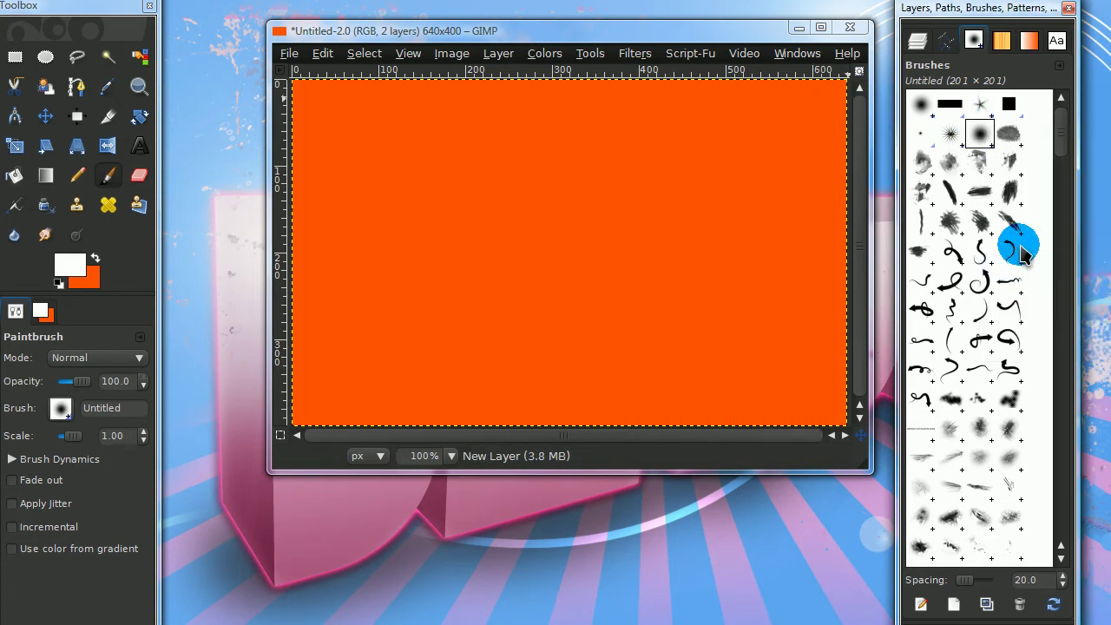
{"action": "left_click", "coordinate": [1022, 382]}
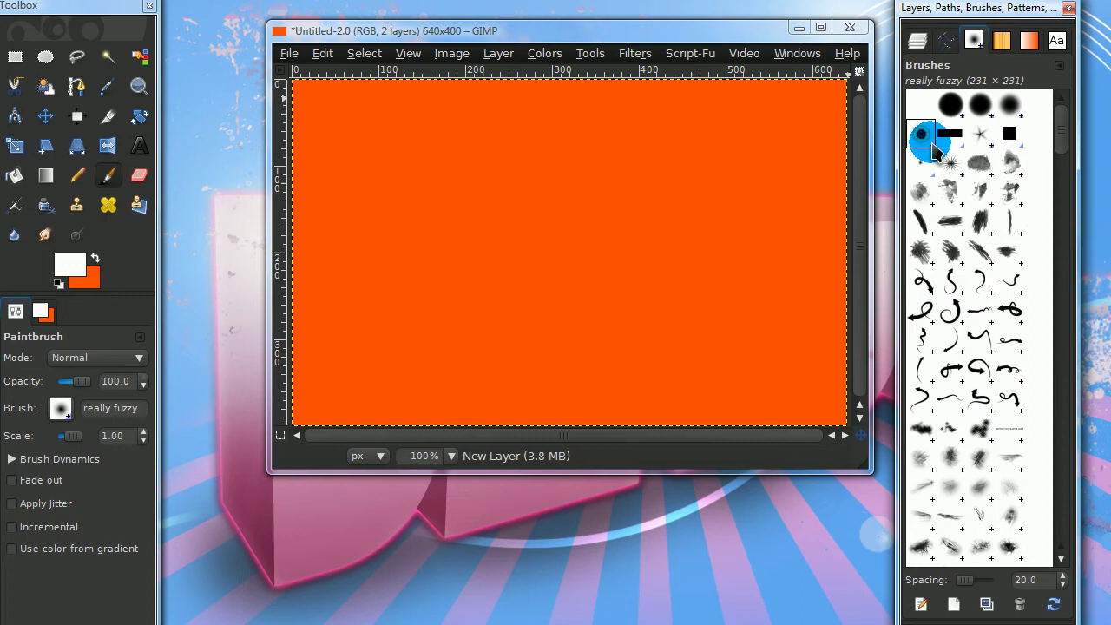
{"action": "left_click", "coordinate": [917, 40]}
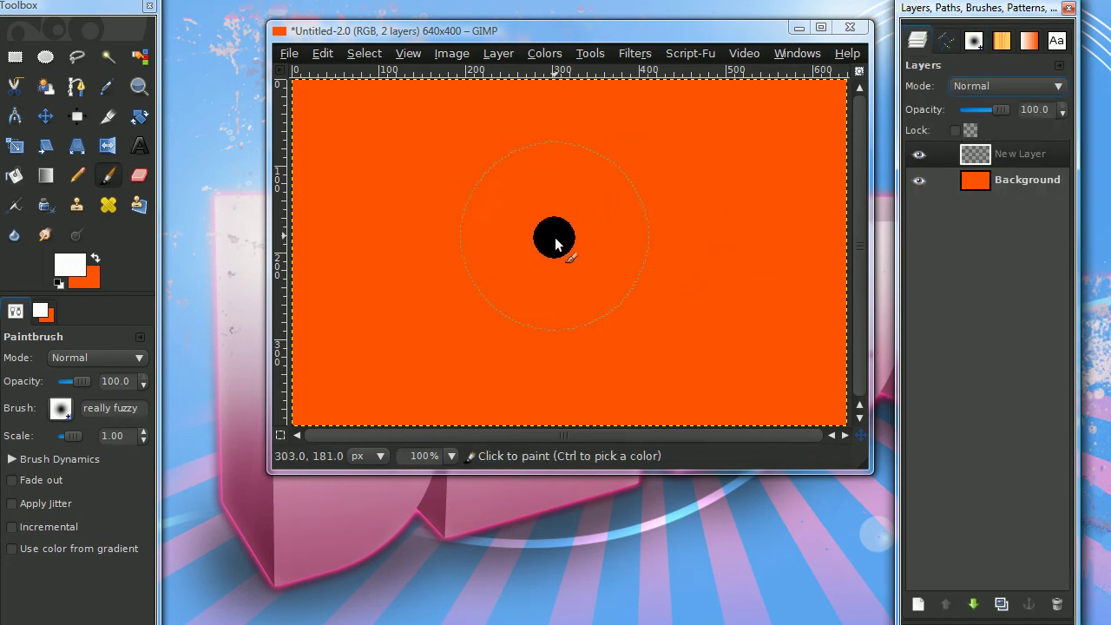
Step: Paint a large soft white glow at the canvas centre with brush scale 2.91
{"action": "left_click", "coordinate": [571, 251]}
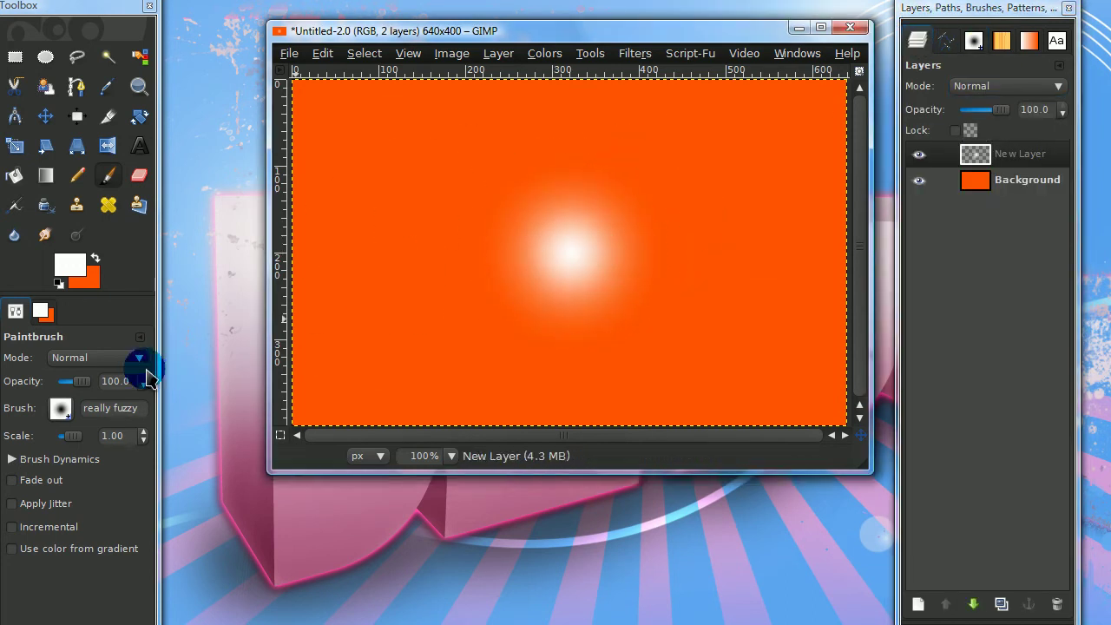
{"action": "left_click", "coordinate": [59, 409]}
{"action": "left_click", "coordinate": [70, 437]}
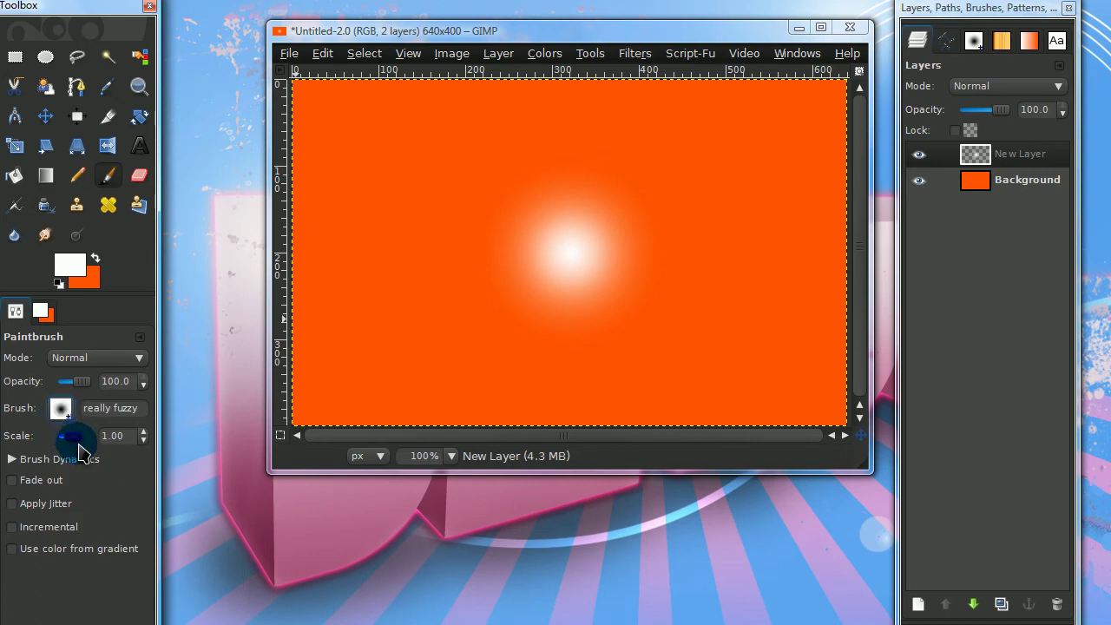
{"action": "left_click_drag", "start_coordinate": [81, 444], "coordinate": [173, 417]}
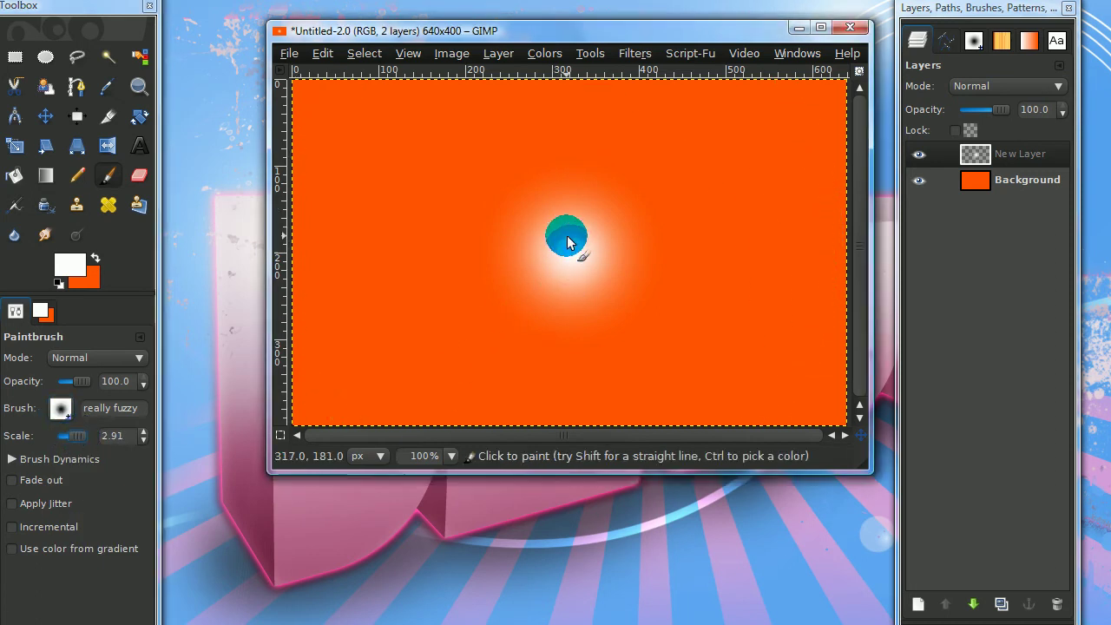
{"action": "left_click", "coordinate": [568, 239]}
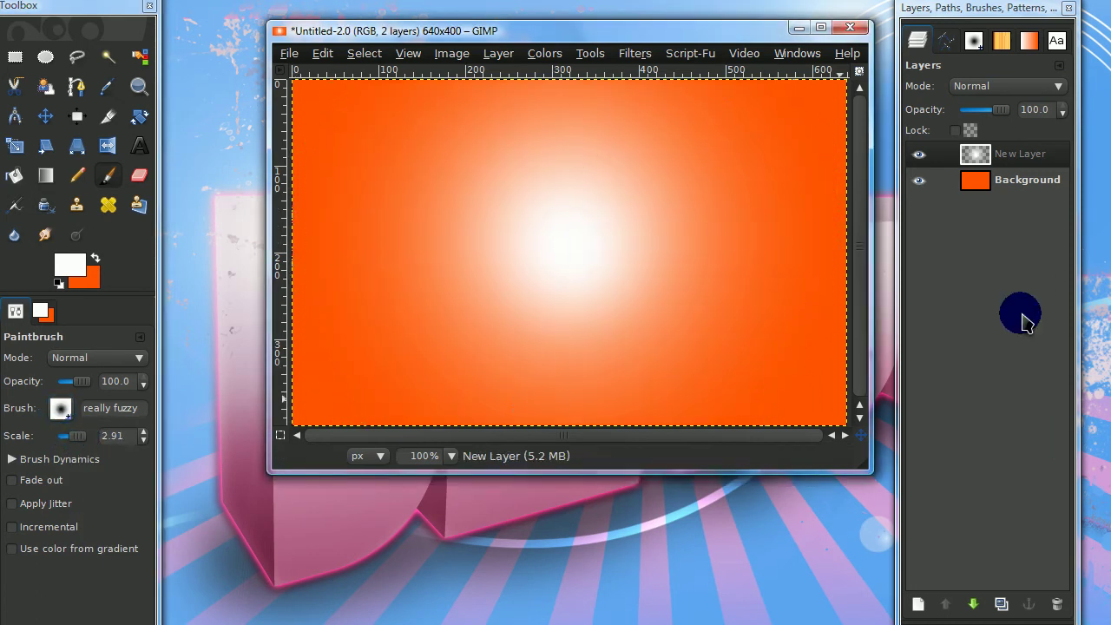
Step: Set the glow layer's mode to Overlay and duplicate it
{"action": "left_click", "coordinate": [994, 85]}
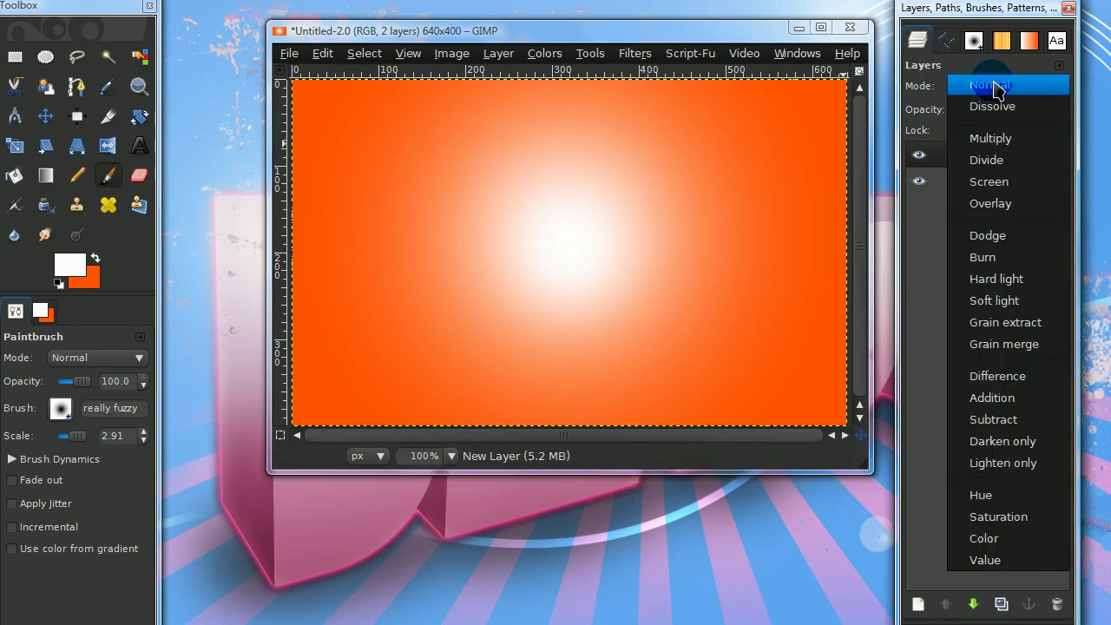
{"action": "left_click", "coordinate": [1011, 206]}
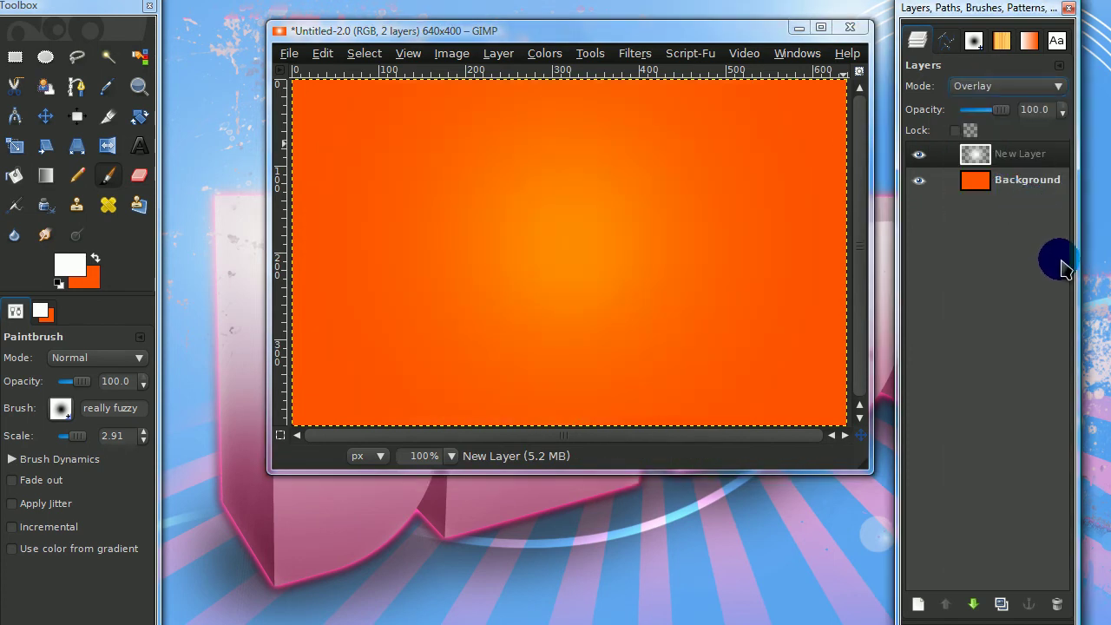
{"action": "left_click", "coordinate": [1001, 604]}
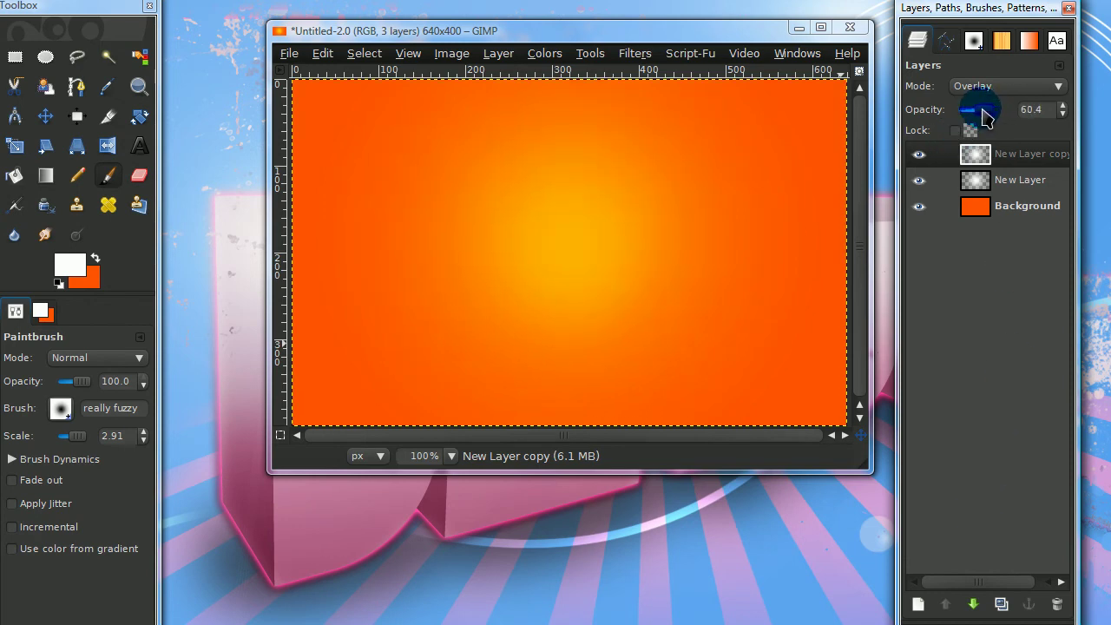
Step: Add New Layer#1, reset colours to black, and paint fuzzy black along both edges and top-left corner
{"action": "left_click", "coordinate": [918, 602]}
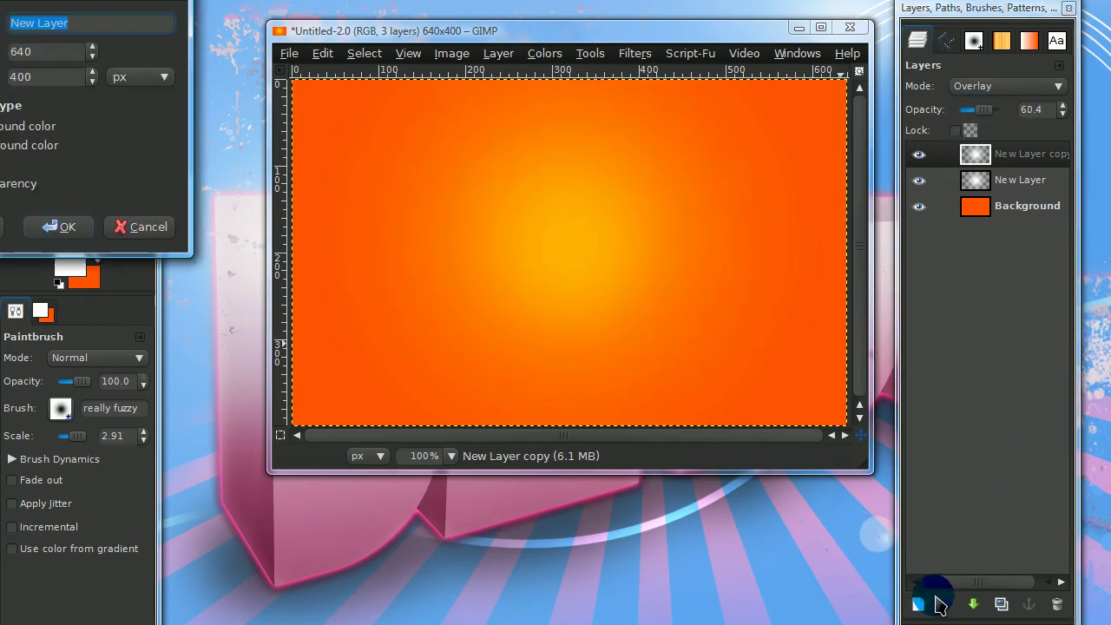
{"action": "key", "text": "Return"}
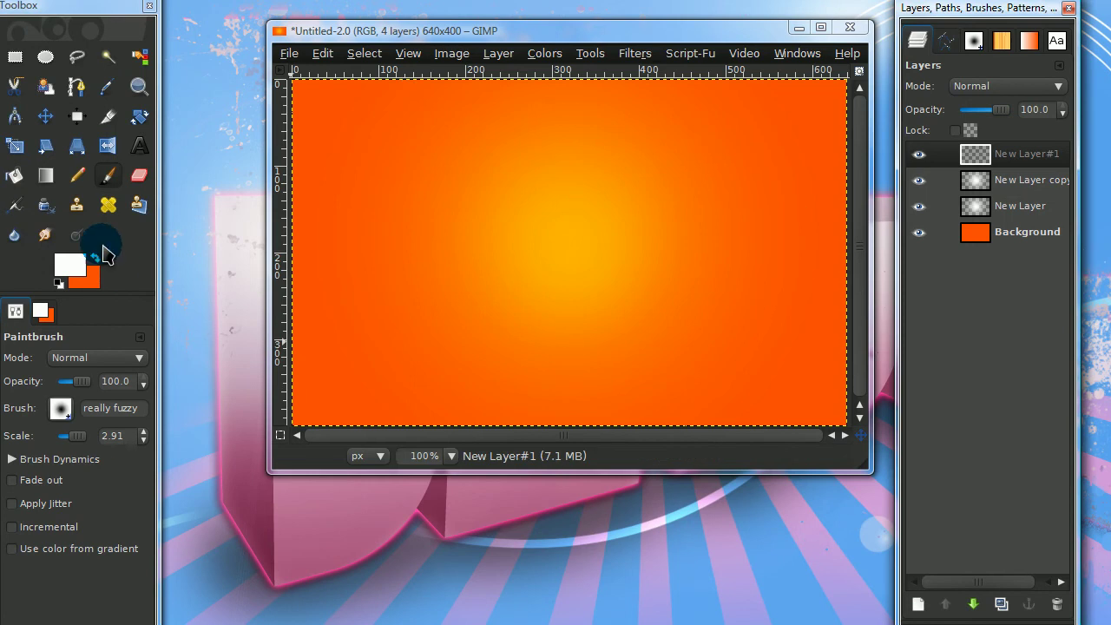
{"action": "left_click", "coordinate": [58, 283]}
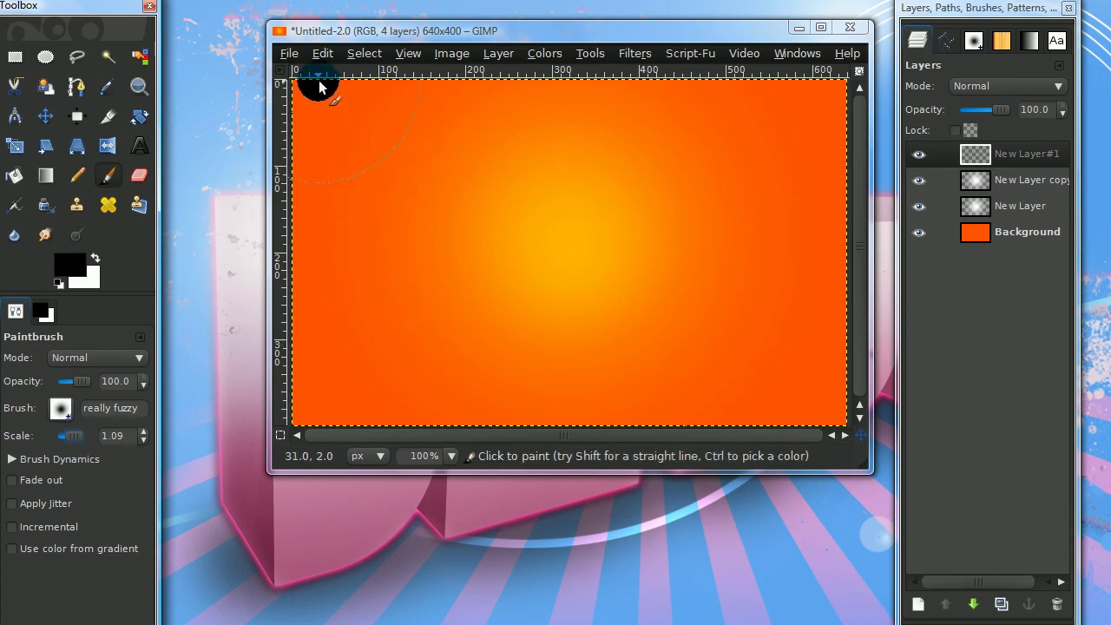
{"action": "mouse_move", "coordinate": [319, 87]}
{"action": "left_mouse_down"}
{"action": "mouse_move", "coordinate": [289, 113]}
{"action": "mouse_move", "coordinate": [263, 317]}
{"action": "mouse_move", "coordinate": [313, 439]}
{"action": "mouse_move", "coordinate": [325, 442]}
{"action": "left_mouse_up"}
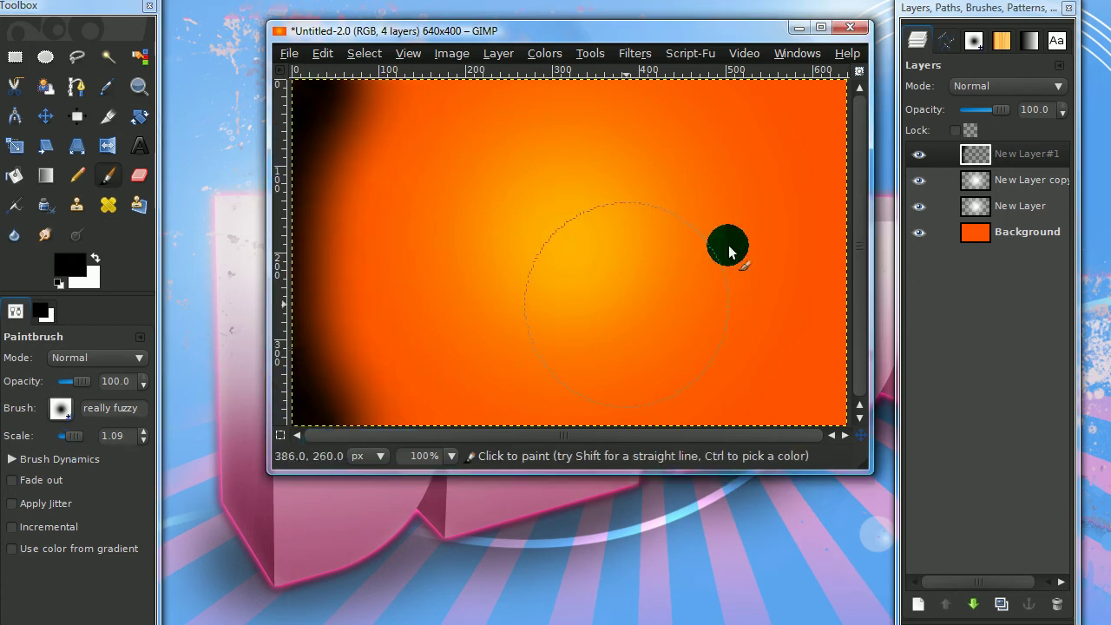
{"action": "mouse_move", "coordinate": [832, 85]}
{"action": "left_mouse_down"}
{"action": "mouse_move", "coordinate": [863, 210]}
{"action": "mouse_move", "coordinate": [858, 379]}
{"action": "mouse_move", "coordinate": [838, 416]}
{"action": "mouse_move", "coordinate": [796, 436]}
{"action": "left_mouse_up"}
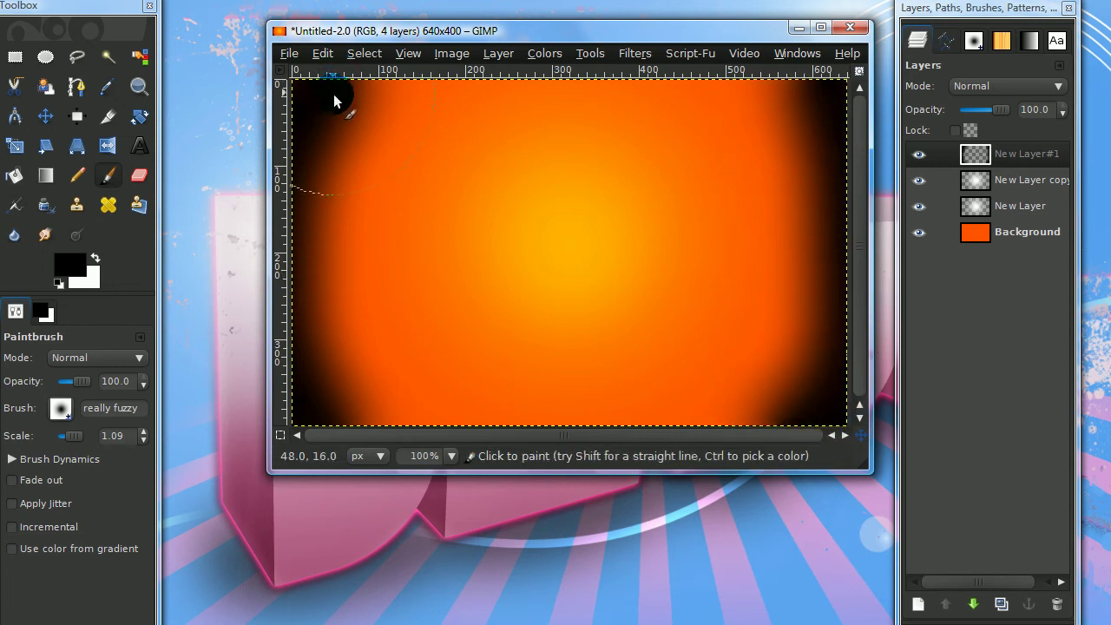
{"action": "left_click_drag", "start_coordinate": [322, 92], "coordinate": [347, 50]}
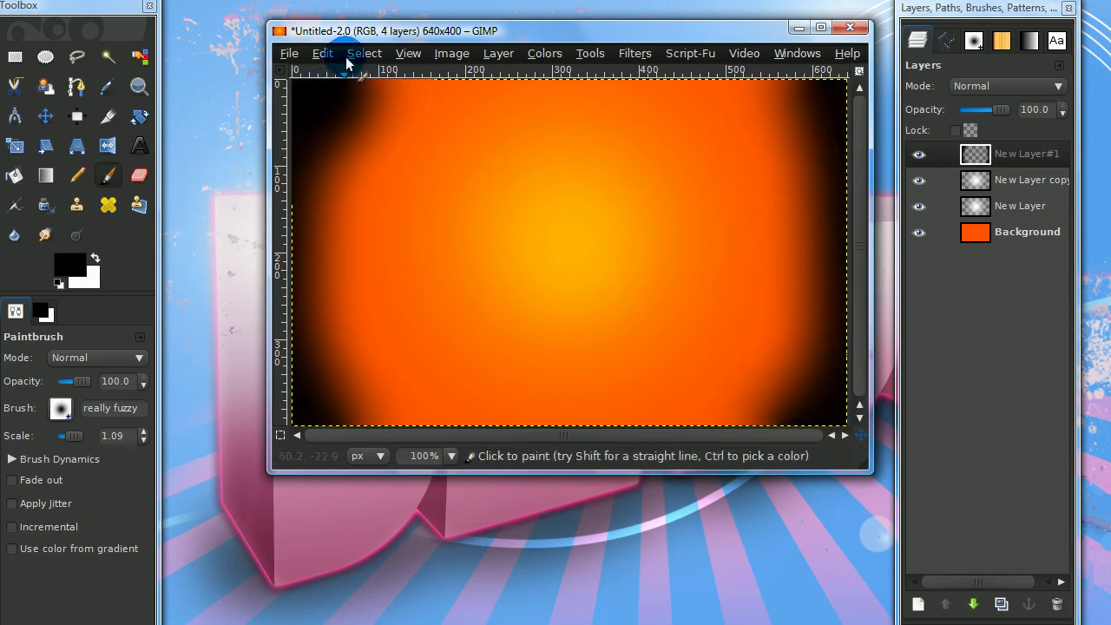
Step: Keep New Layer#1 in Normal mode and lower its opacity to 35.4
{"action": "left_click", "coordinate": [1005, 86]}
{"action": "left_click", "coordinate": [1005, 204]}
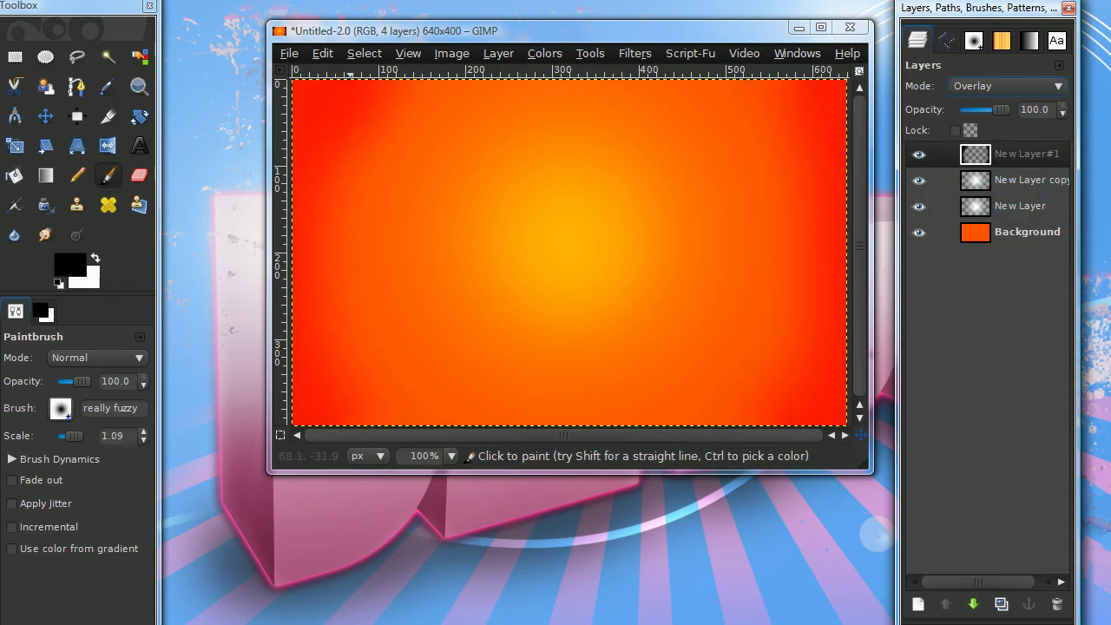
{"action": "left_click", "coordinate": [1025, 85]}
{"action": "left_click", "coordinate": [998, 7]}
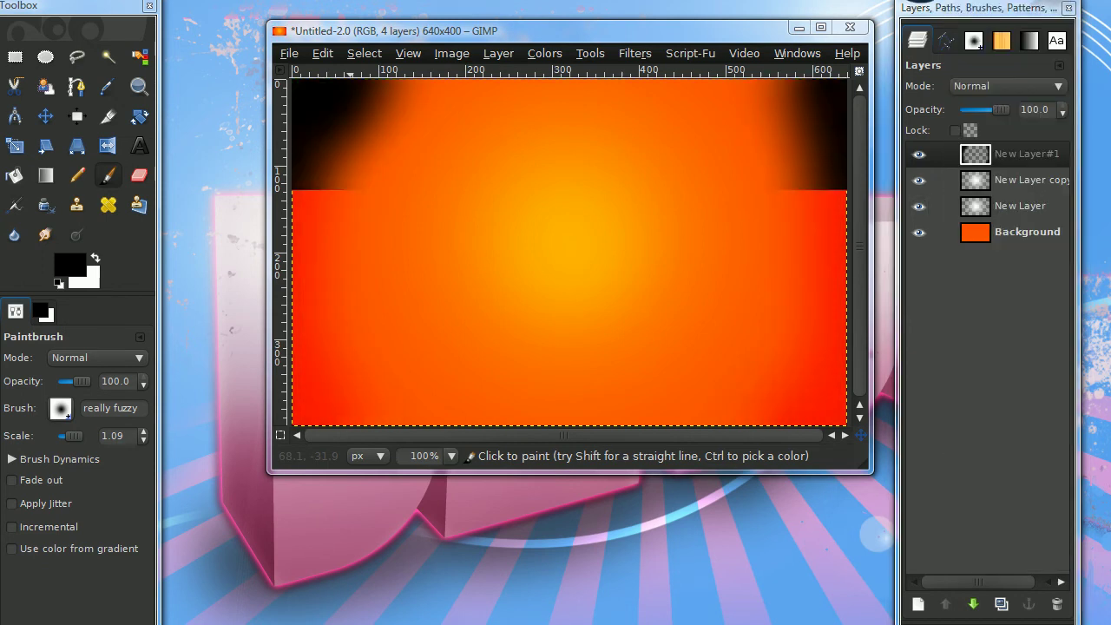
{"action": "left_click_drag", "start_coordinate": [1003, 119], "coordinate": [979, 118]}
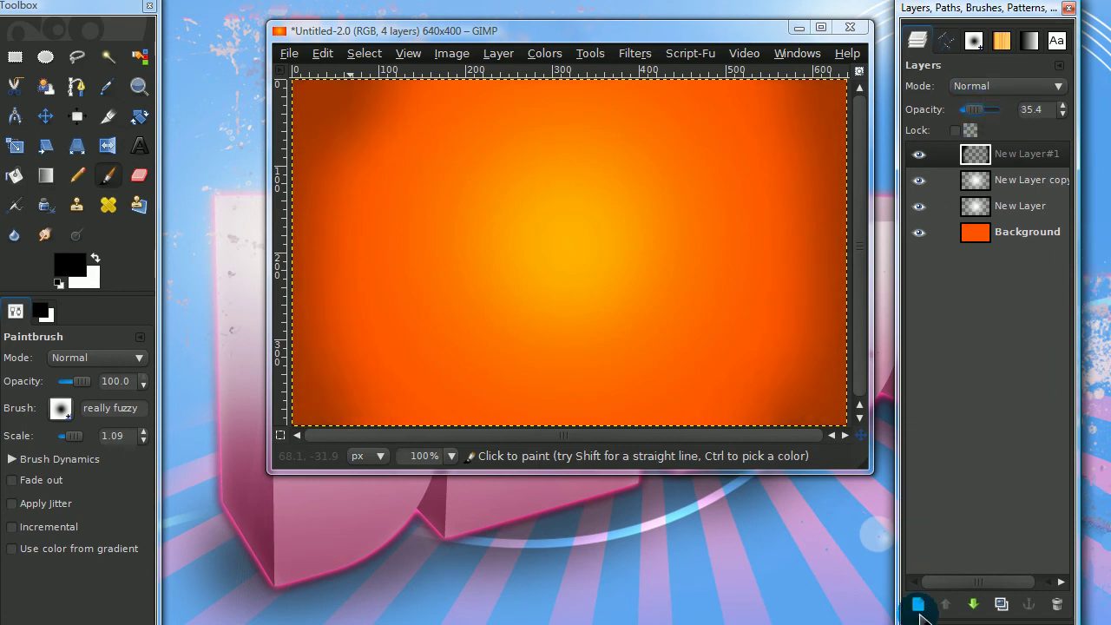
Step: Add a transparent New Layer#2 for the highlight and enlarge the image window
{"action": "left_click", "coordinate": [918, 604]}
{"action": "left_click", "coordinate": [75, 247]}
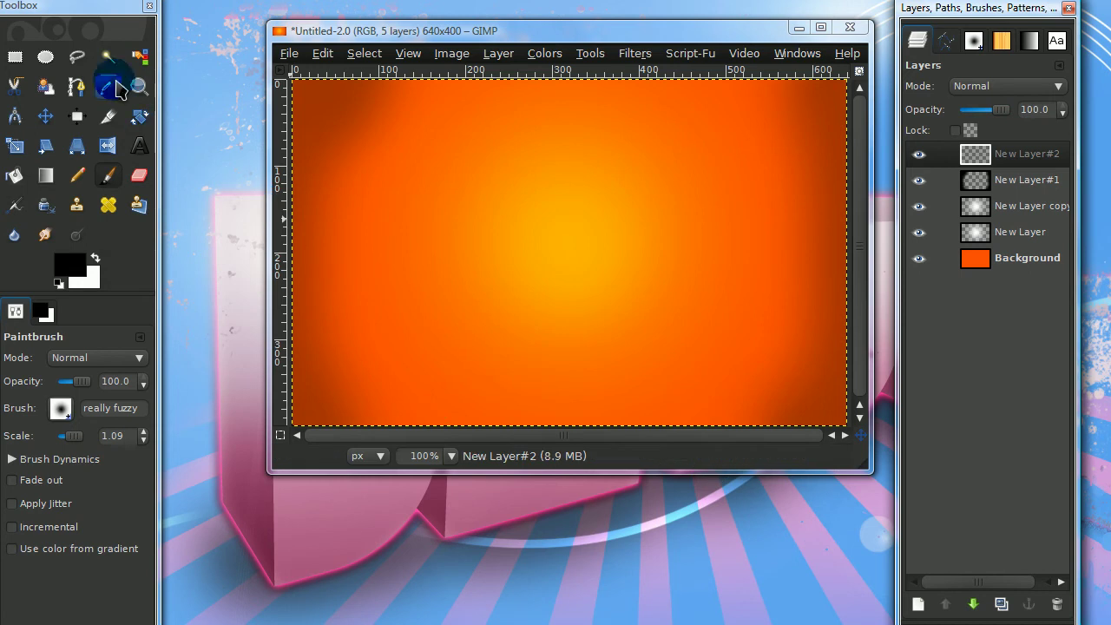
{"action": "left_click", "coordinate": [45, 58]}
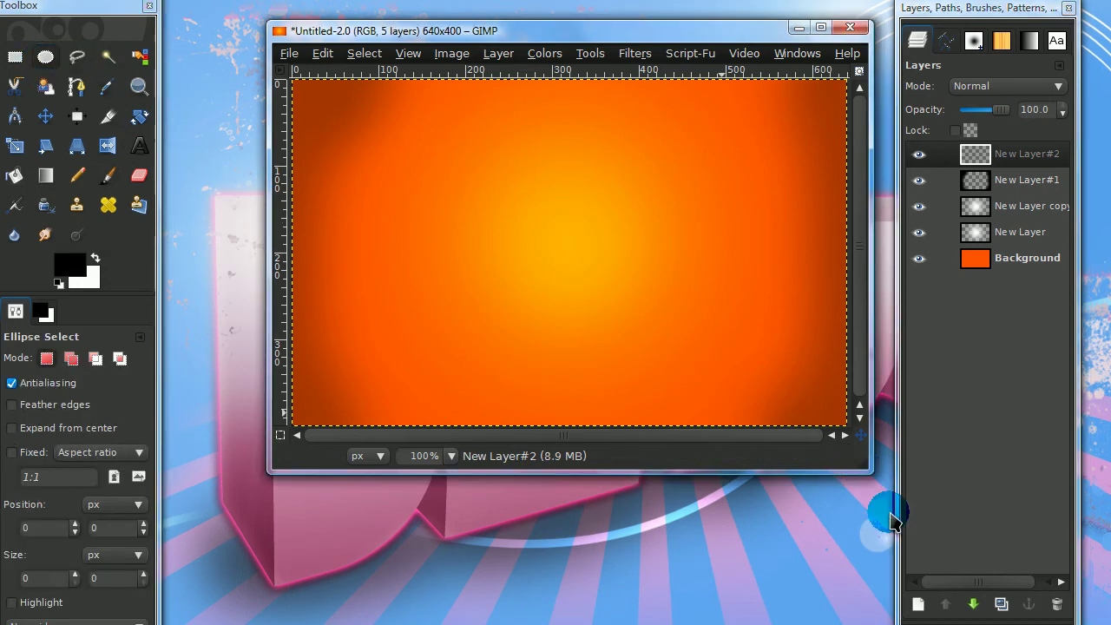
{"action": "left_click_drag", "start_coordinate": [865, 469], "coordinate": [987, 590]}
{"action": "left_click_drag", "start_coordinate": [536, 46], "coordinate": [451, 19]}
Step: Draw an 817×379 ellipse selection past the top and sides, bottom edge near mid-canvas
{"action": "left_click_drag", "start_coordinate": [192, 83], "coordinate": [783, 392]}
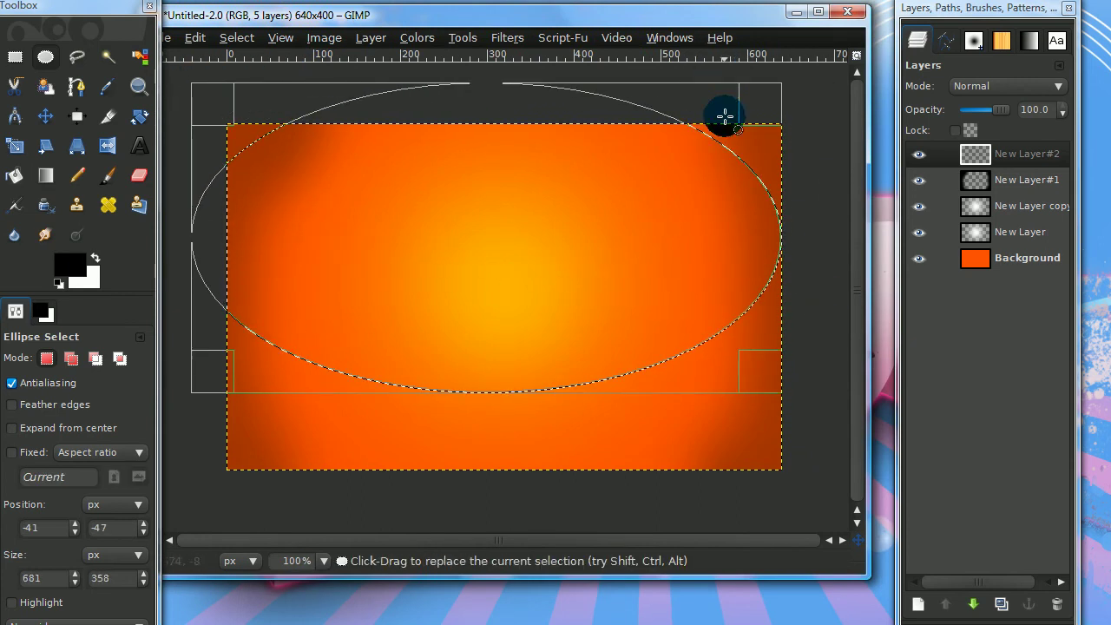
{"action": "left_click_drag", "start_coordinate": [496, 99], "coordinate": [496, 69]}
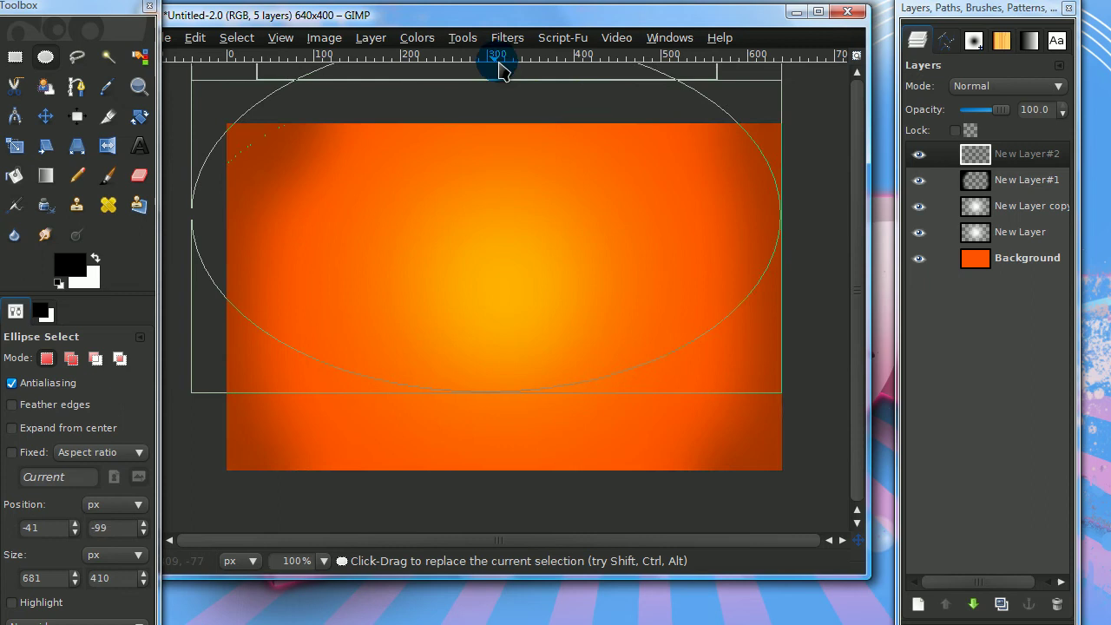
{"action": "left_click_drag", "start_coordinate": [761, 153], "coordinate": [841, 141]}
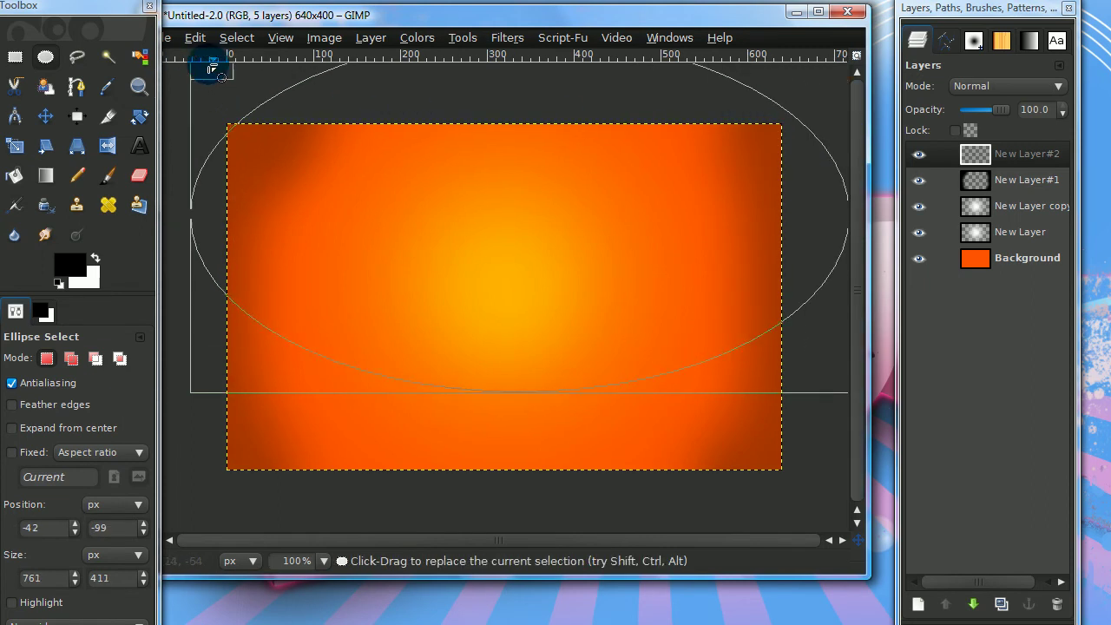
{"action": "left_click_drag", "start_coordinate": [201, 70], "coordinate": [169, 52]}
{"action": "left_click_drag", "start_coordinate": [675, 15], "coordinate": [702, 15]}
{"action": "left_click_drag", "start_coordinate": [624, 350], "coordinate": [598, 312]}
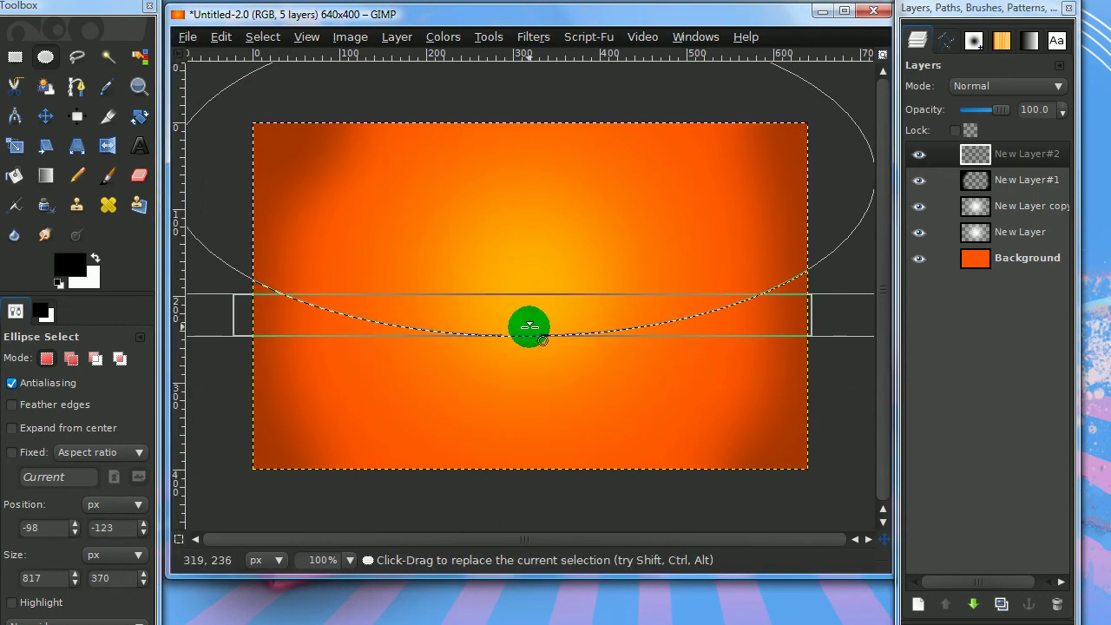
{"action": "left_click_drag", "start_coordinate": [530, 327], "coordinate": [527, 335]}
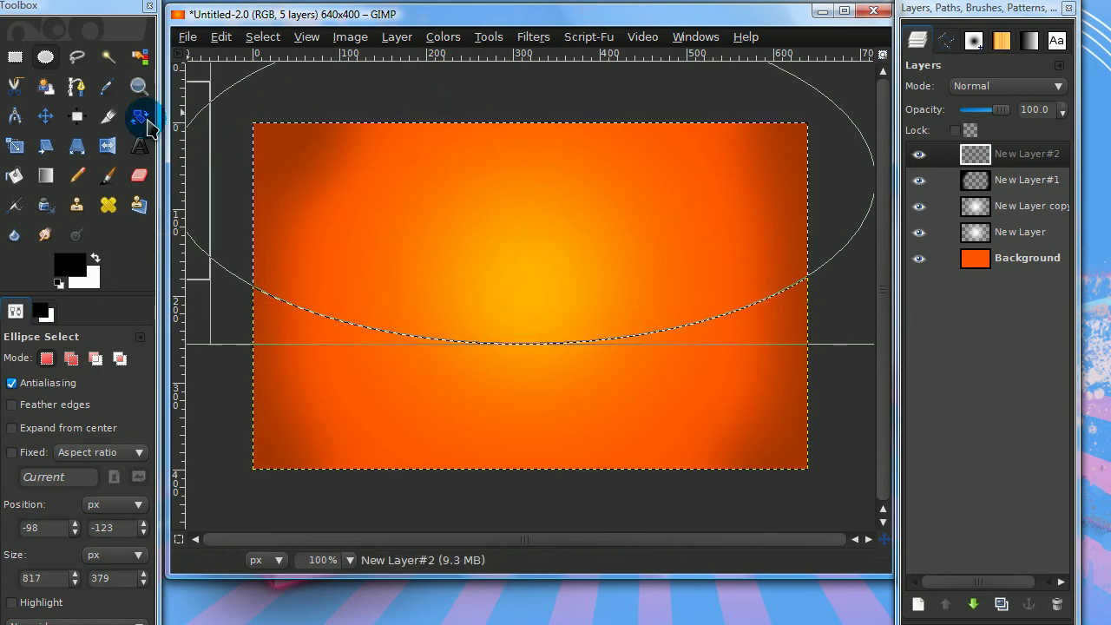
Step: Set the Blend tool to a reversed Radial white FG-to-Transparent gradient
{"action": "left_click", "coordinate": [46, 177]}
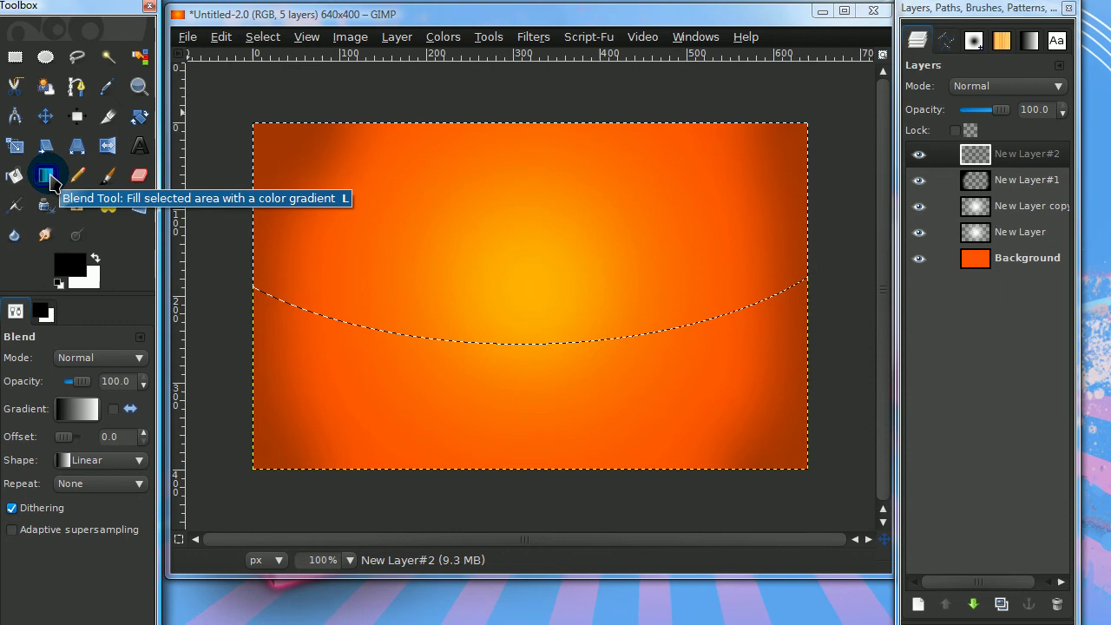
{"action": "left_click", "coordinate": [96, 258]}
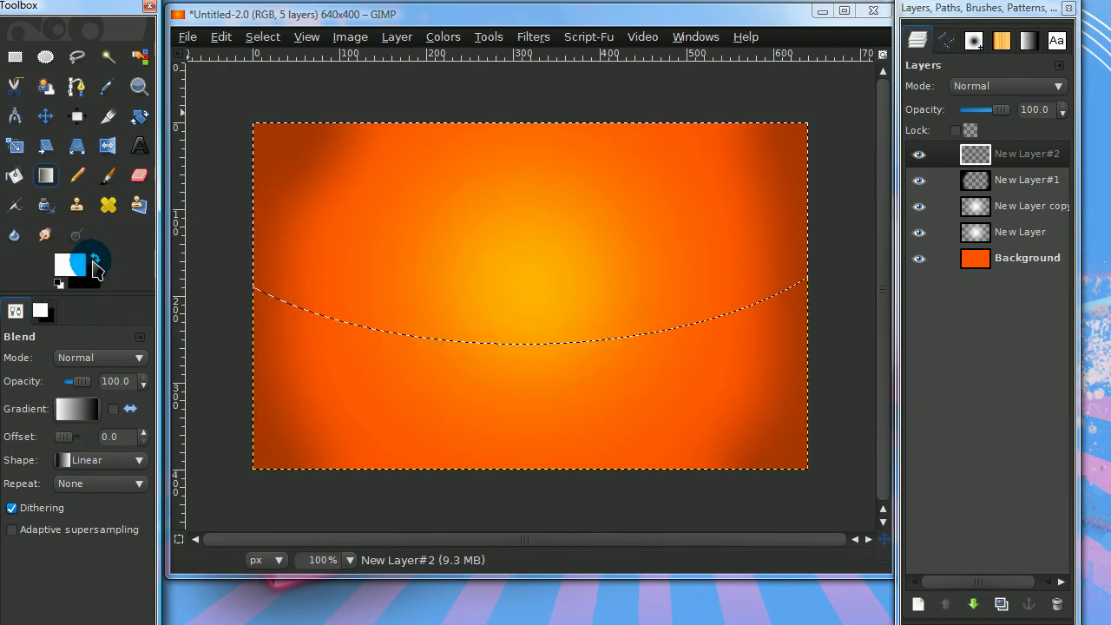
{"action": "left_click", "coordinate": [93, 412]}
{"action": "left_click", "coordinate": [122, 520]}
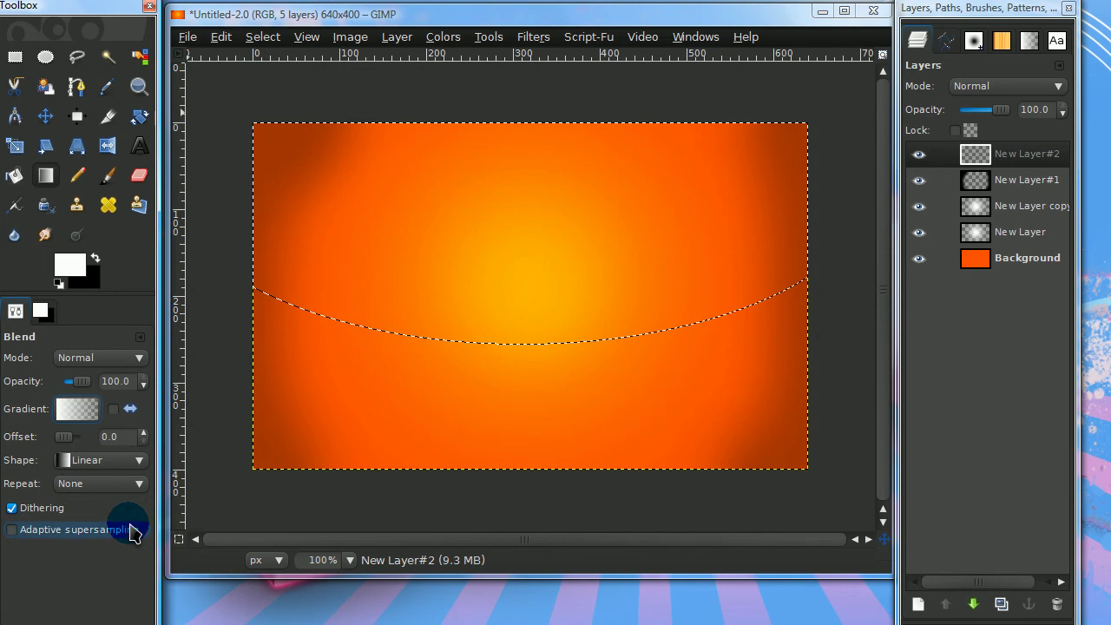
{"action": "left_click", "coordinate": [104, 471]}
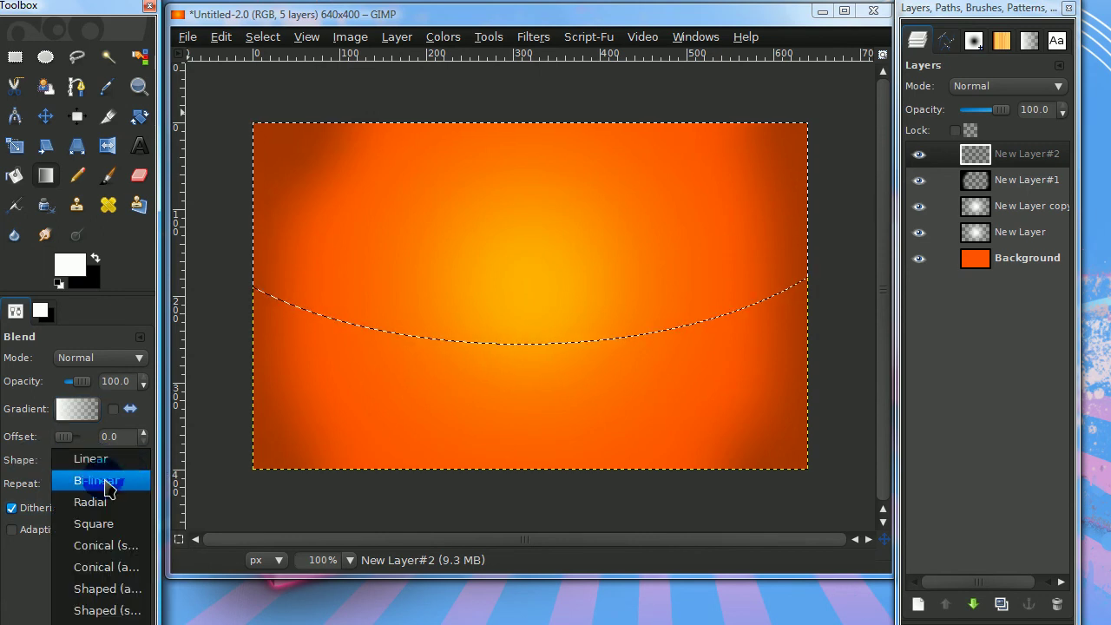
{"action": "left_click", "coordinate": [91, 502]}
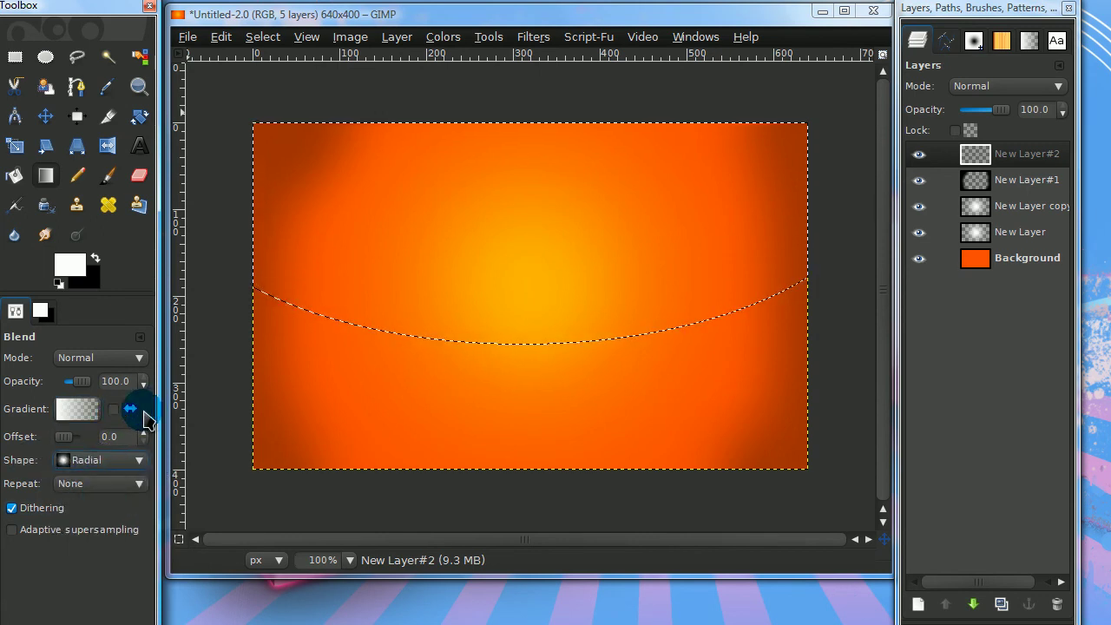
{"action": "left_click", "coordinate": [59, 409]}
{"action": "left_click", "coordinate": [110, 408]}
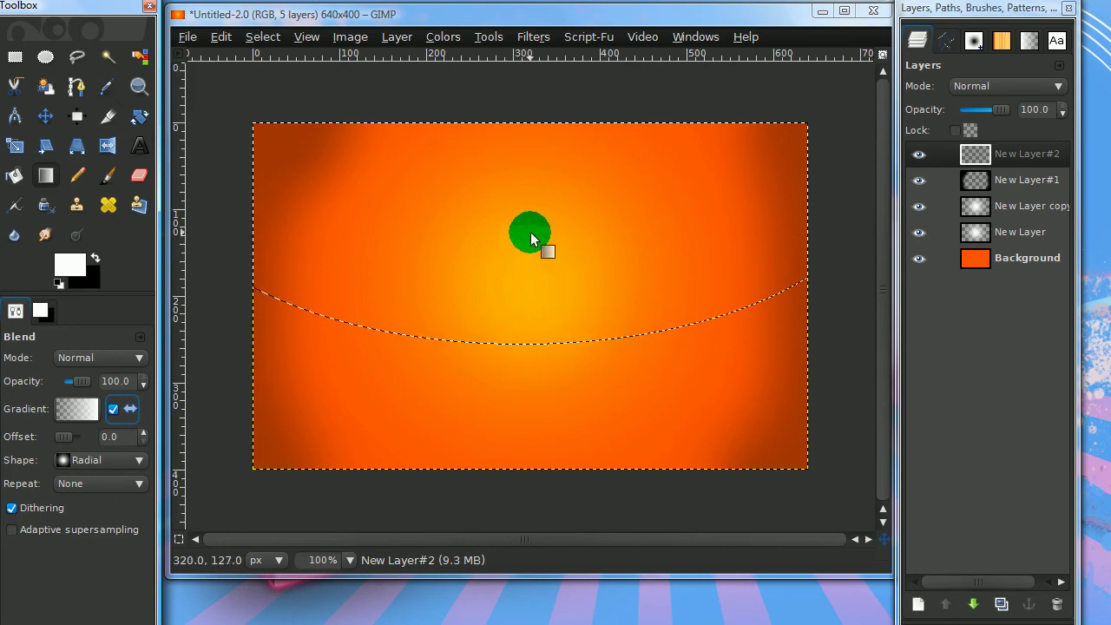
Step: Drag the radial white gradient inside the ellipse, redoing it until the glow fits
{"action": "left_click_drag", "start_coordinate": [529, 231], "coordinate": [685, 375]}
{"action": "key", "text": "ctrl+z"}
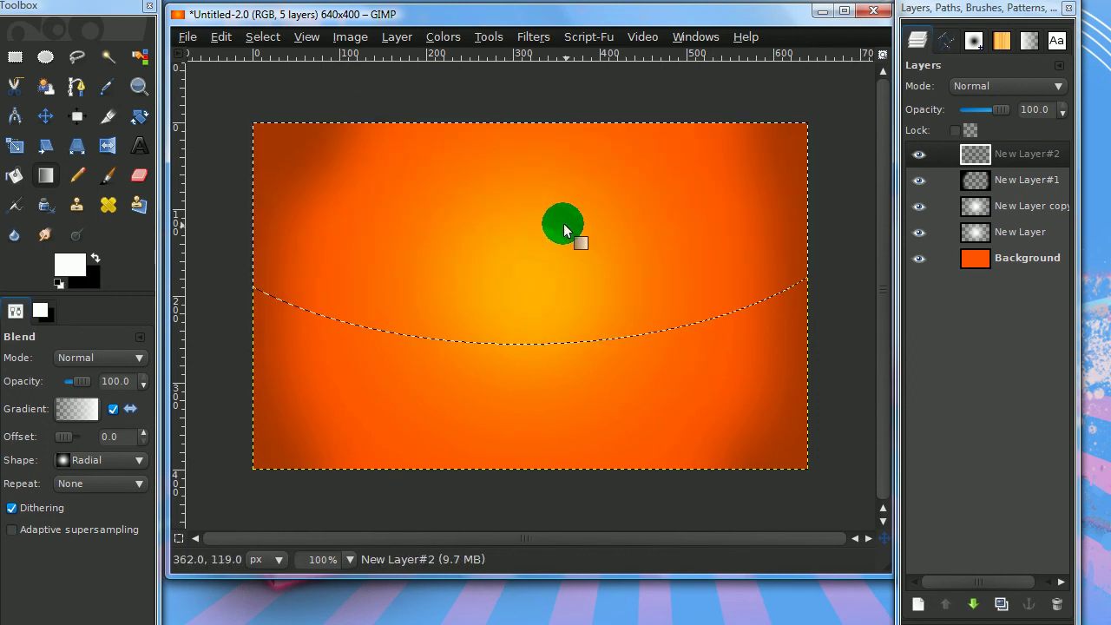
{"action": "left_click_drag", "start_coordinate": [508, 187], "coordinate": [790, 318]}
{"action": "key", "text": "ctrl+z"}
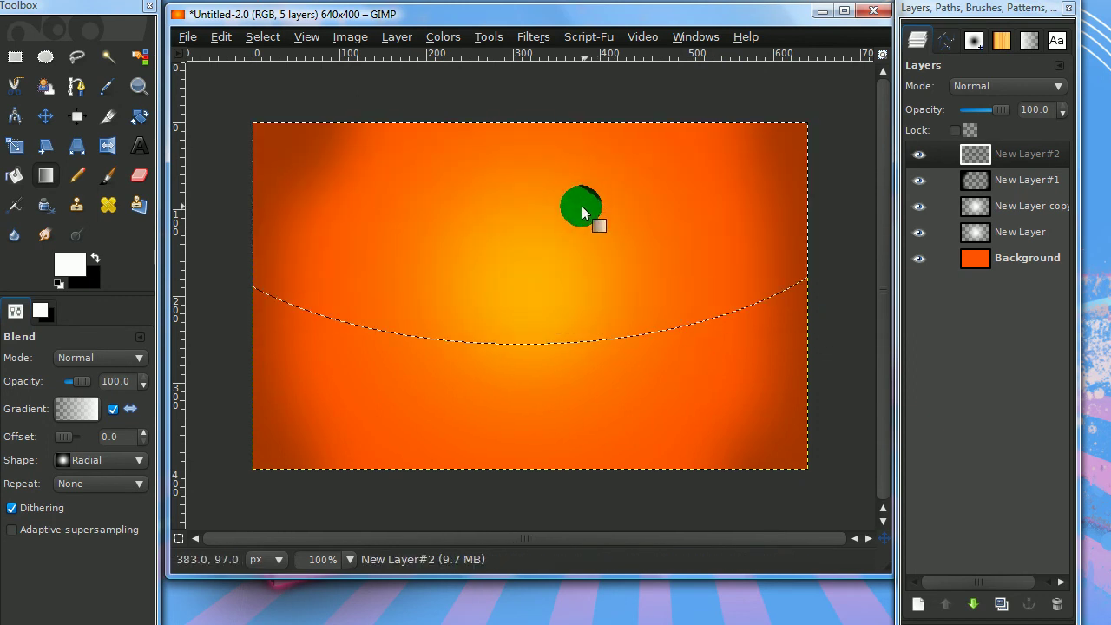
{"action": "left_click_drag", "start_coordinate": [531, 199], "coordinate": [842, 454]}
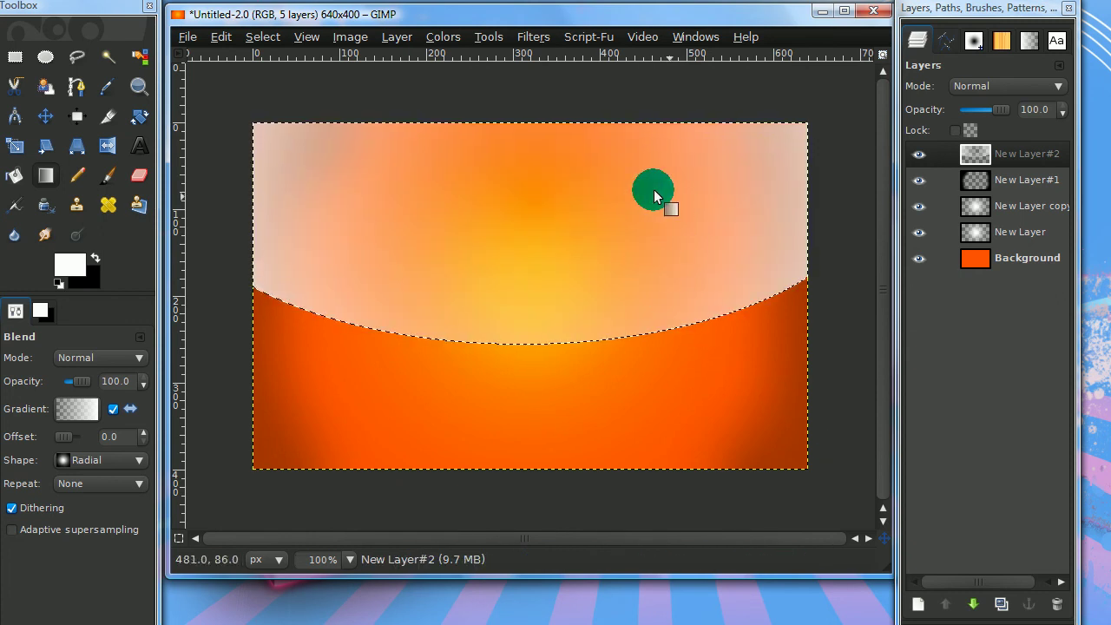
{"action": "key", "text": "ctrl+z"}
{"action": "left_click_drag", "start_coordinate": [525, 218], "coordinate": [916, 547]}
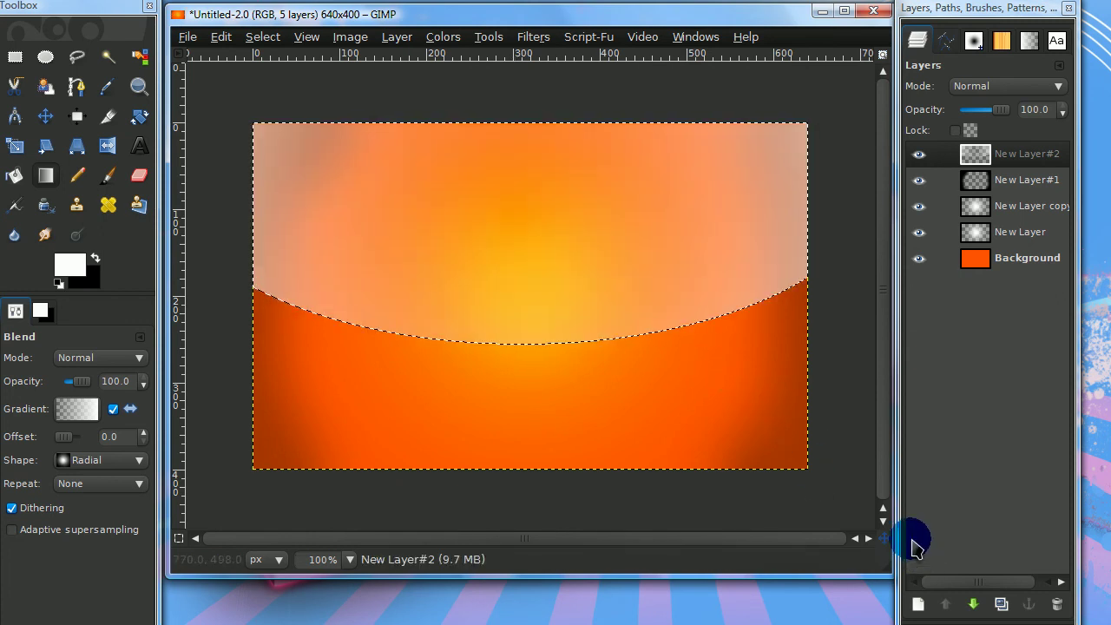
{"action": "left_click", "coordinate": [977, 87]}
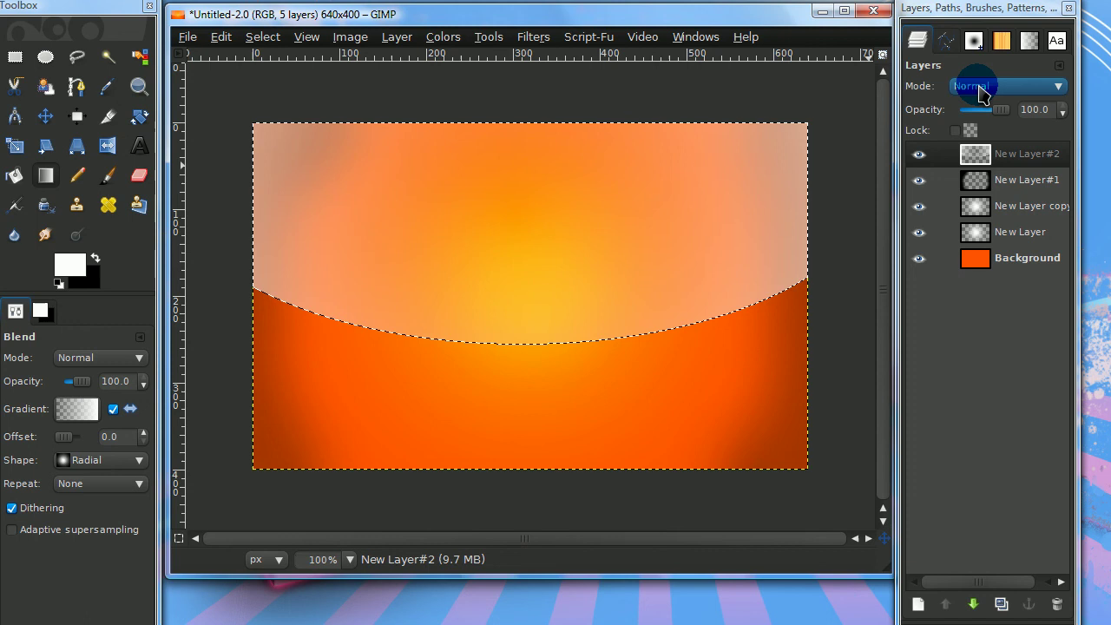
Step: Blend New Layer#2 in Overlay mode and clear the curved selection, leaving a subtle glossy arc
{"action": "left_click", "coordinate": [964, 88]}
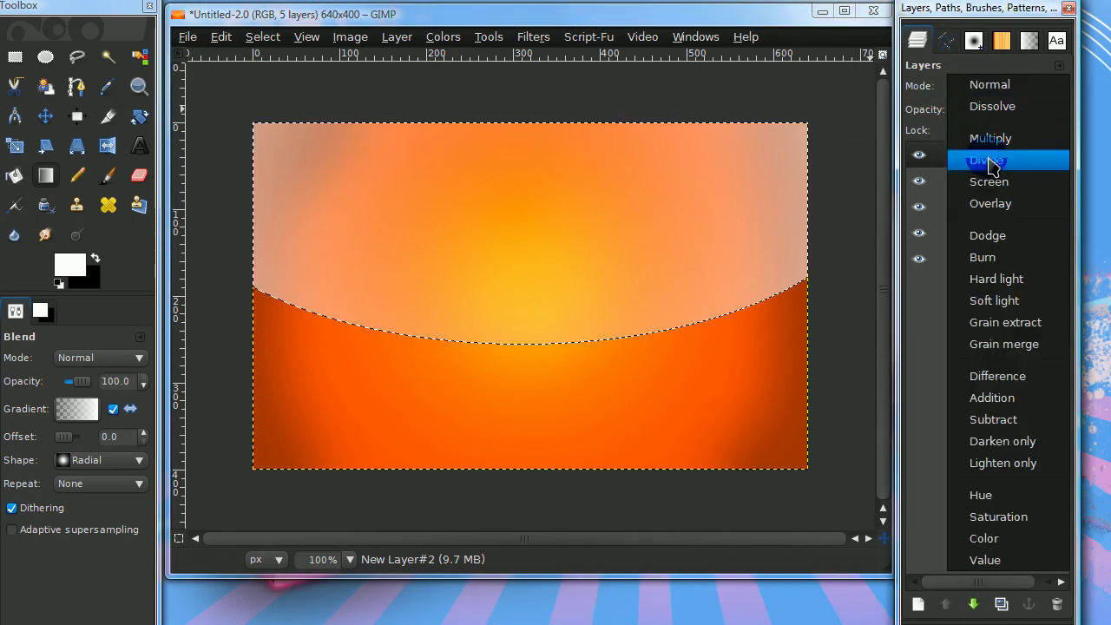
{"action": "left_click", "coordinate": [1014, 208]}
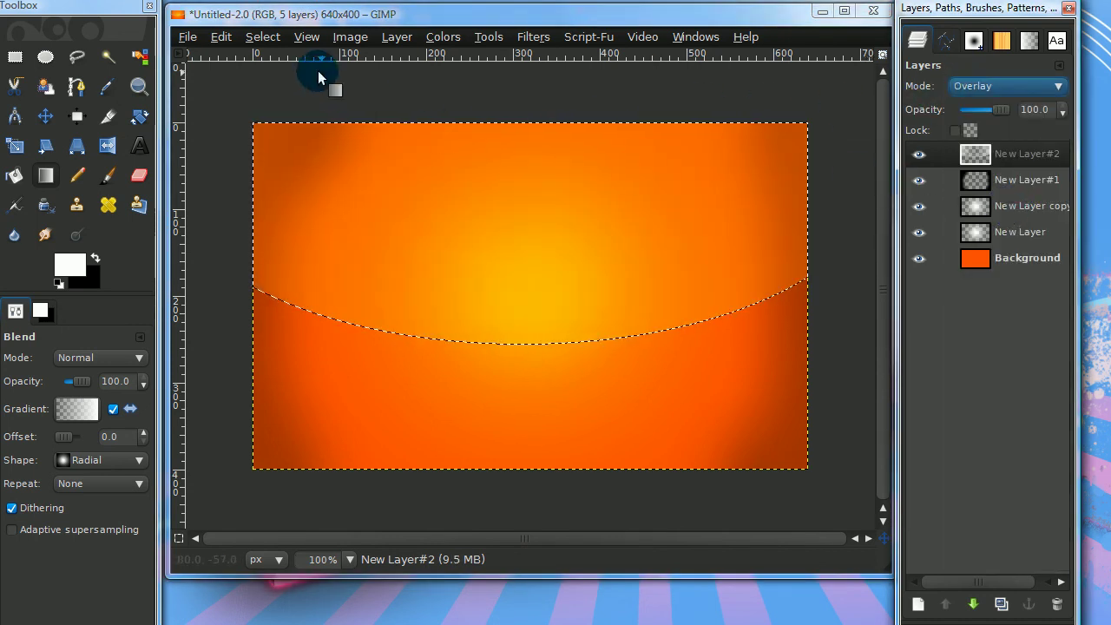
{"action": "left_click", "coordinate": [260, 38]}
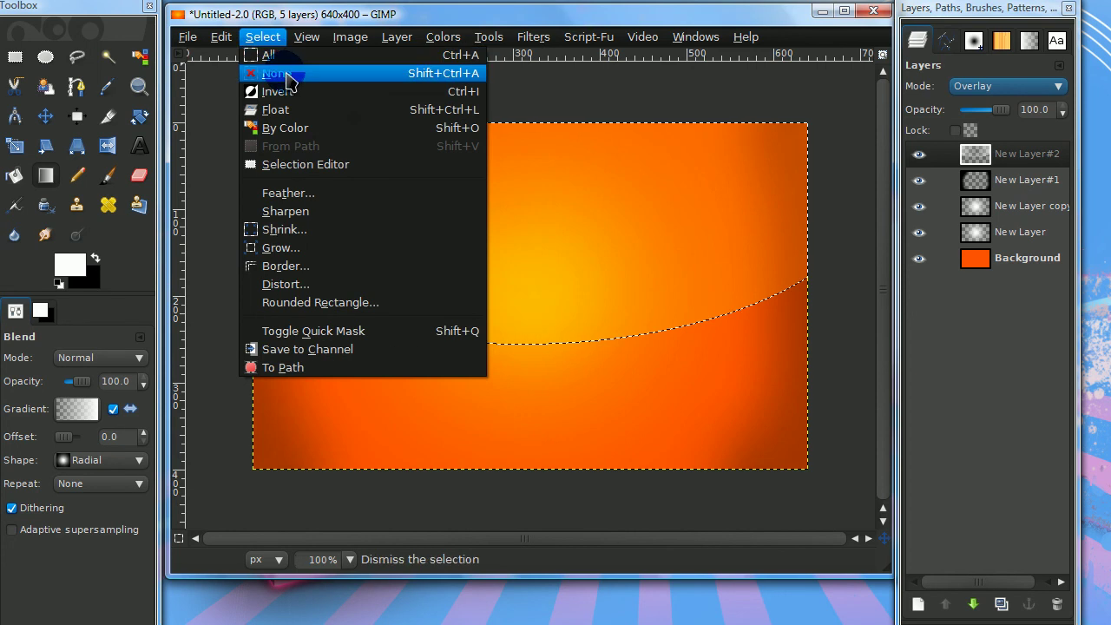
{"action": "left_click", "coordinate": [287, 76]}
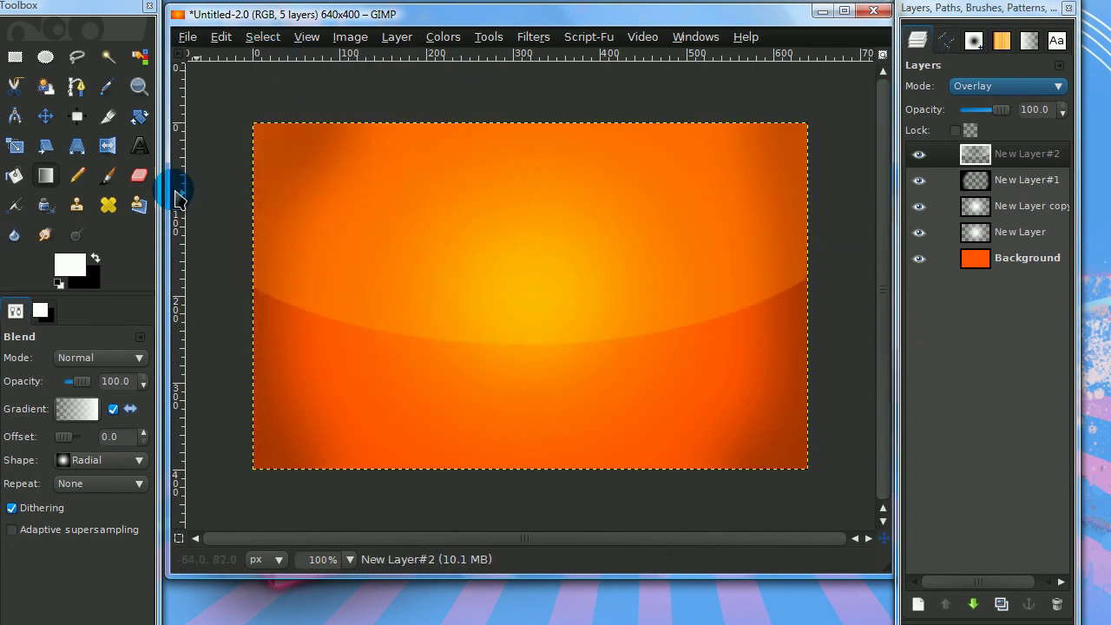
Step: Erase the gloss near the top-left corner and along the upper middle and right edge
{"action": "left_click", "coordinate": [138, 176]}
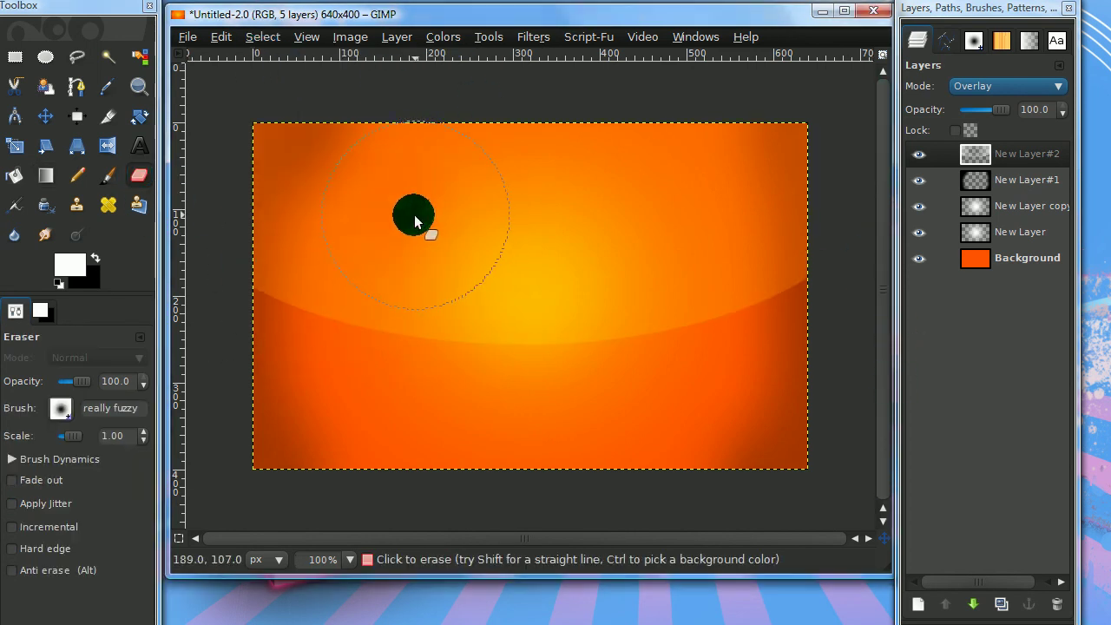
{"action": "mouse_move", "coordinate": [345, 202]}
{"action": "left_mouse_down"}
{"action": "mouse_move", "coordinate": [322, 180]}
{"action": "mouse_move", "coordinate": [326, 136]}
{"action": "left_mouse_up"}
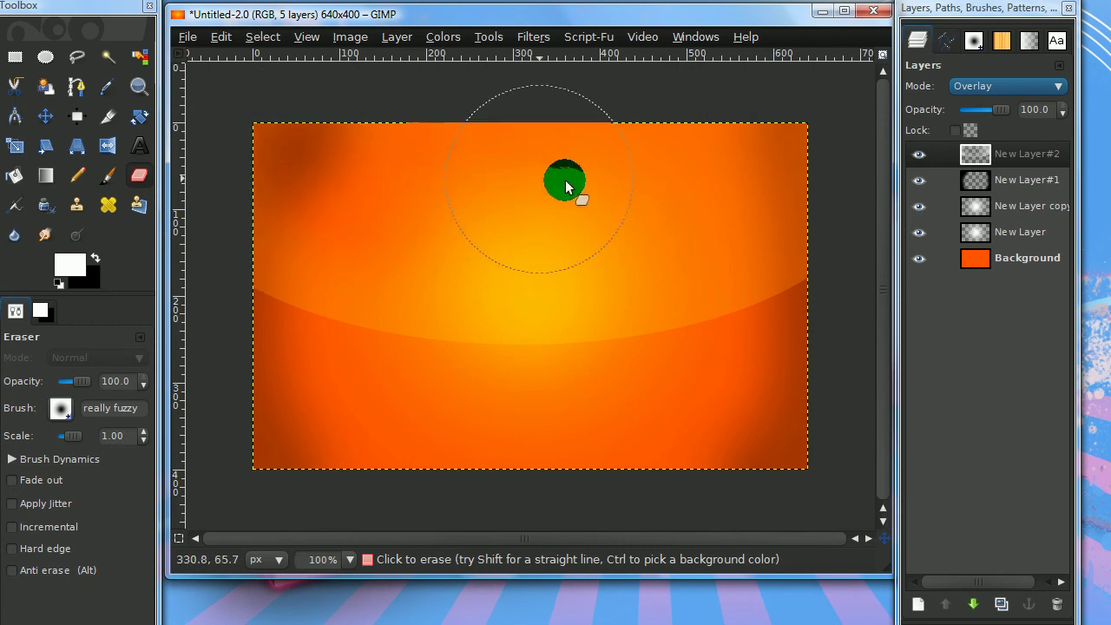
{"action": "mouse_move", "coordinate": [565, 182]}
{"action": "left_mouse_down"}
{"action": "mouse_move", "coordinate": [722, 158]}
{"action": "mouse_move", "coordinate": [718, 177]}
{"action": "mouse_move", "coordinate": [506, 210]}
{"action": "mouse_move", "coordinate": [560, 218]}
{"action": "left_mouse_up"}
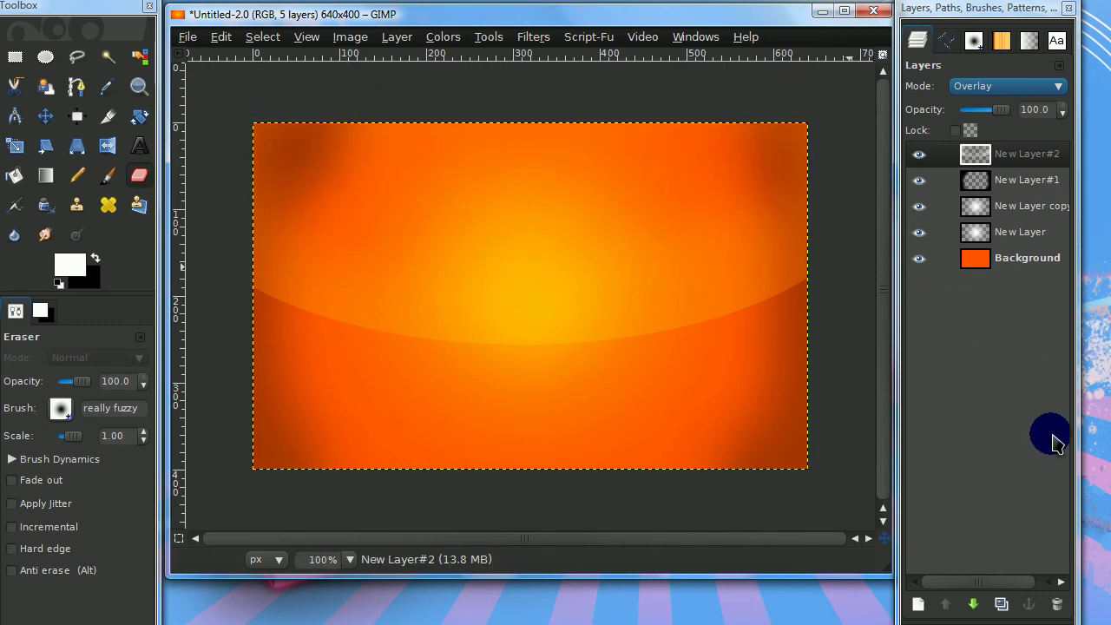
Step: Duplicate the gloss layer as New Layer#3 and soften the duplicate across the upper area
{"action": "left_click", "coordinate": [1002, 603]}
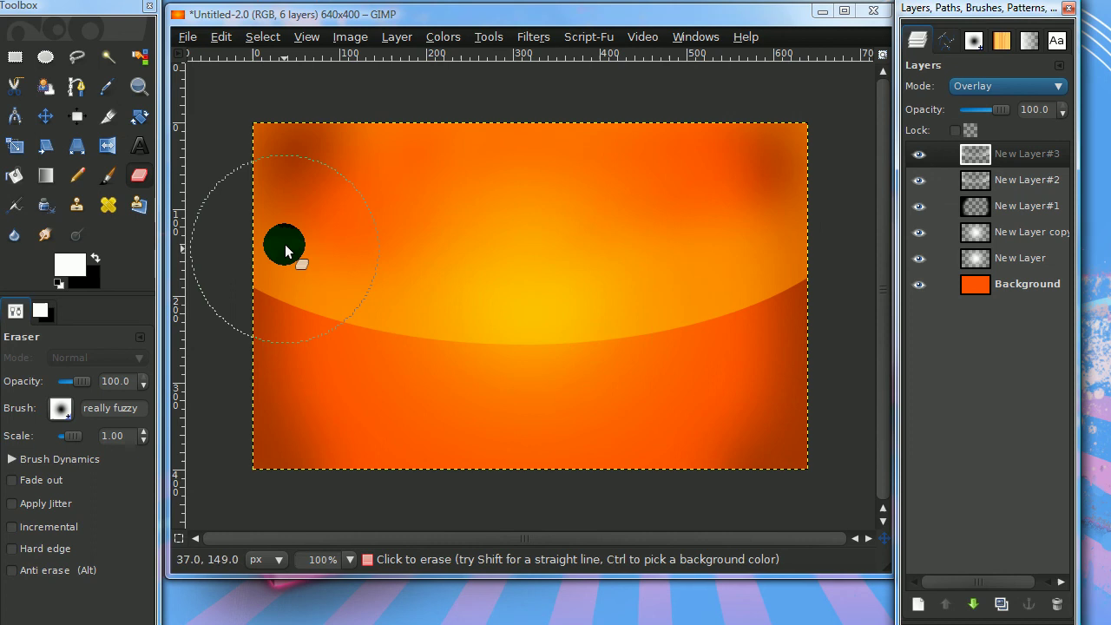
{"action": "mouse_move", "coordinate": [408, 224]}
{"action": "left_mouse_down"}
{"action": "mouse_move", "coordinate": [602, 217]}
{"action": "mouse_move", "coordinate": [681, 279]}
{"action": "left_mouse_up"}
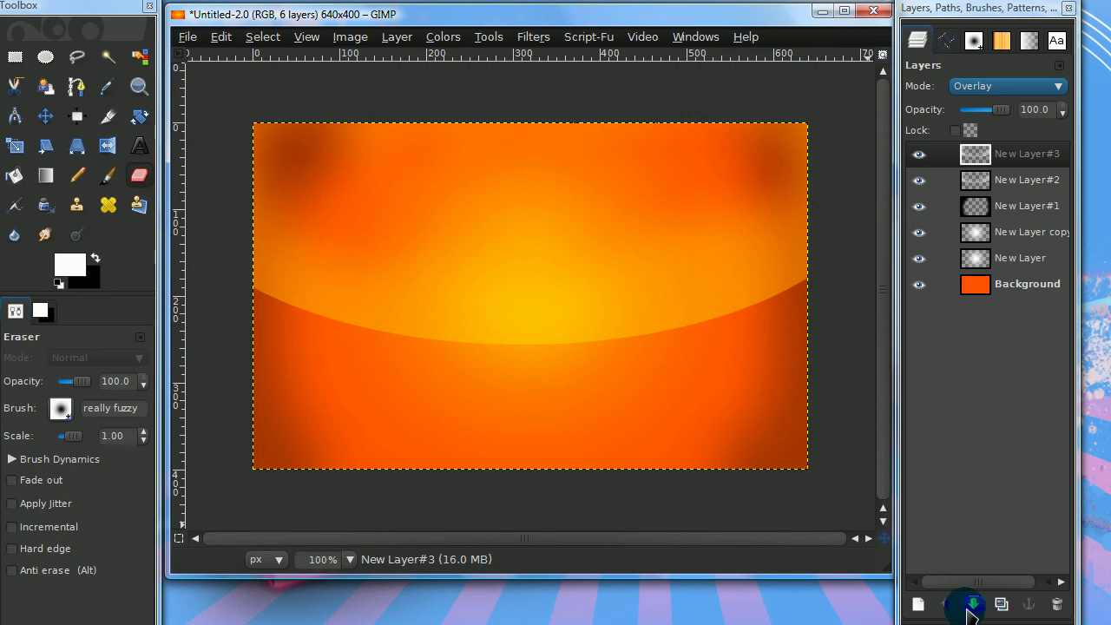
{"action": "left_click_drag", "start_coordinate": [682, 307], "coordinate": [300, 239]}
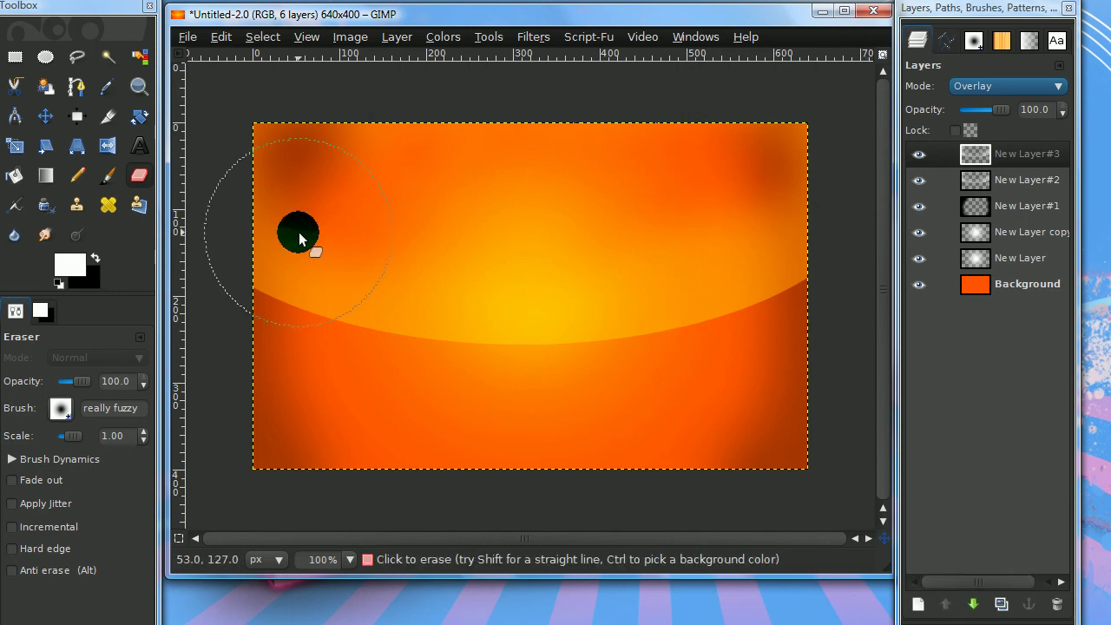